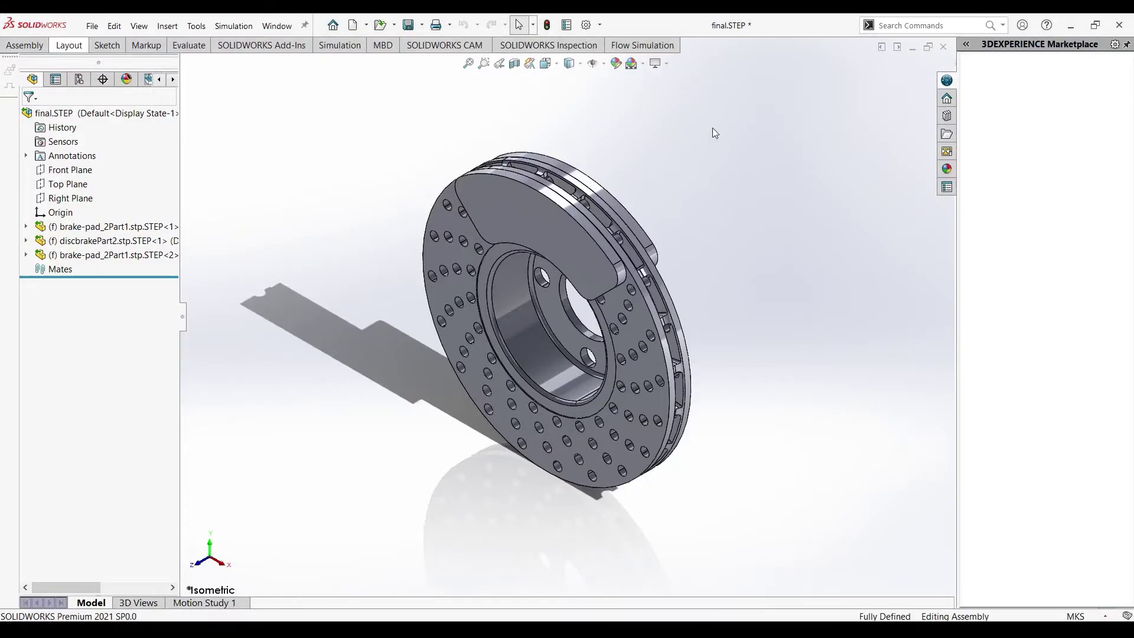
Inspect the two brake pads and the disc by selecting each component of the assembly in turn
click(85, 233)
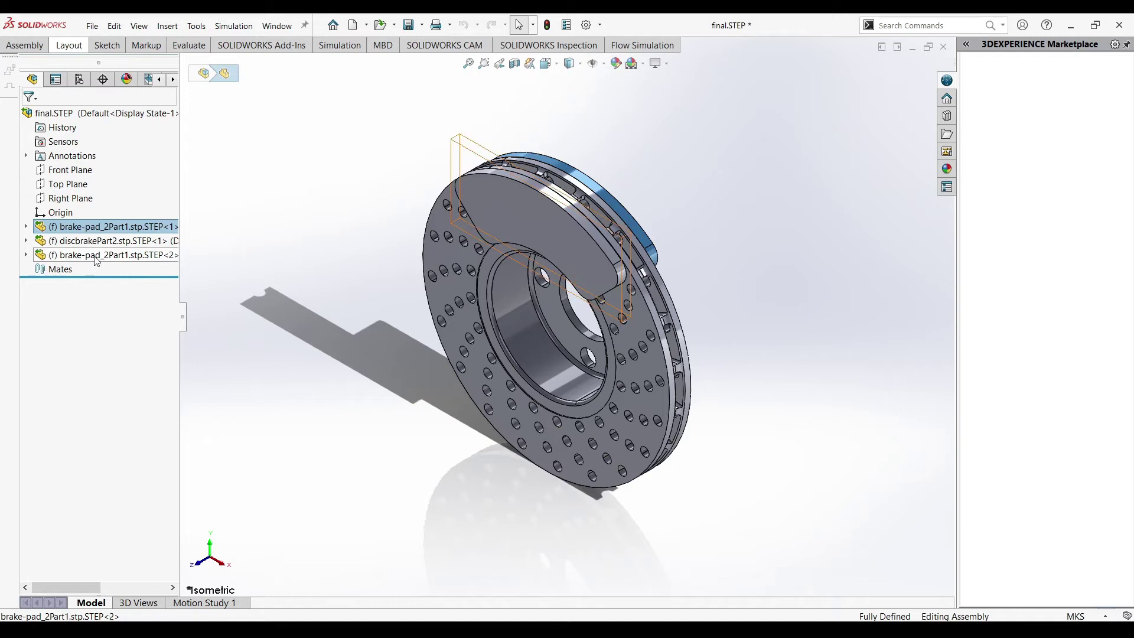
click(95, 254)
click(84, 242)
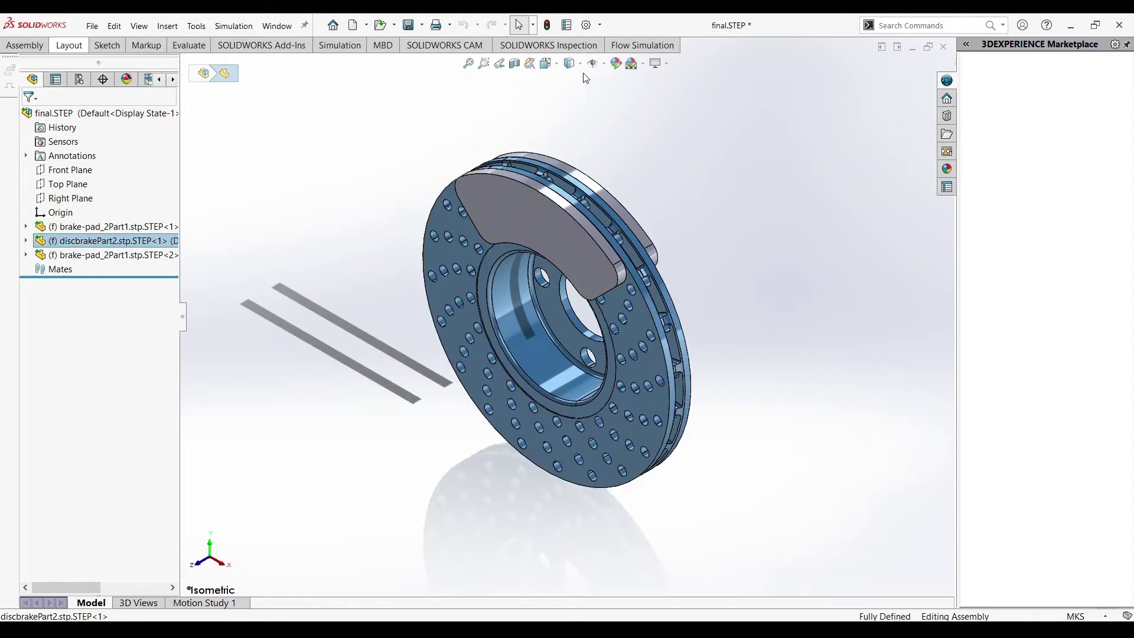
View the brake assembly with hidden lines visible, and restore the shaded-with-edges display
click(579, 65)
click(572, 130)
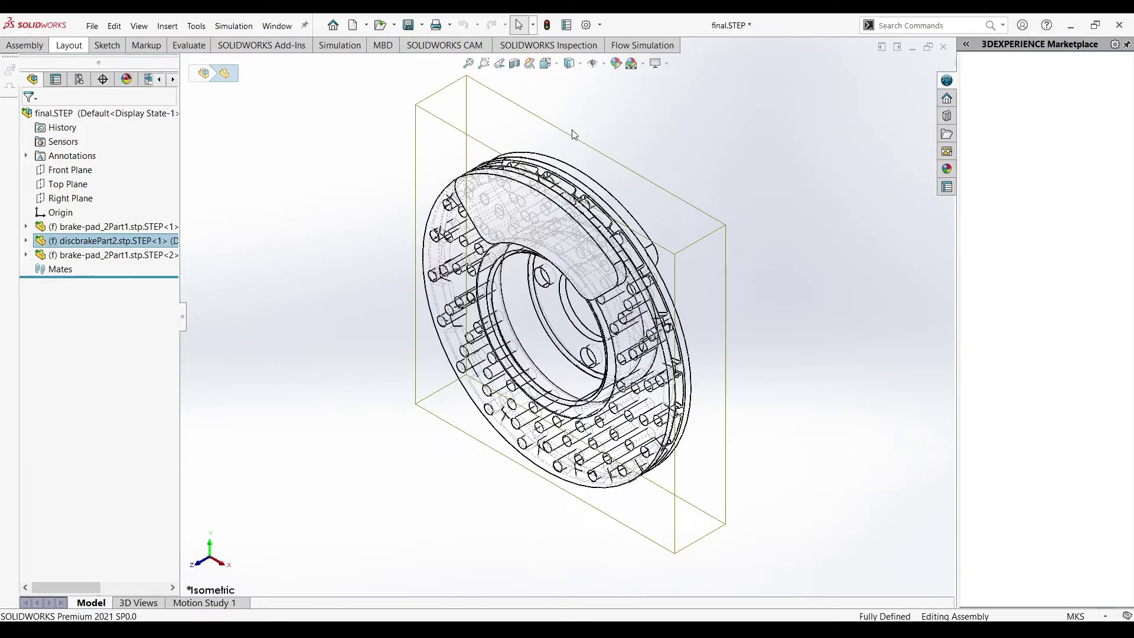
key(Escape)
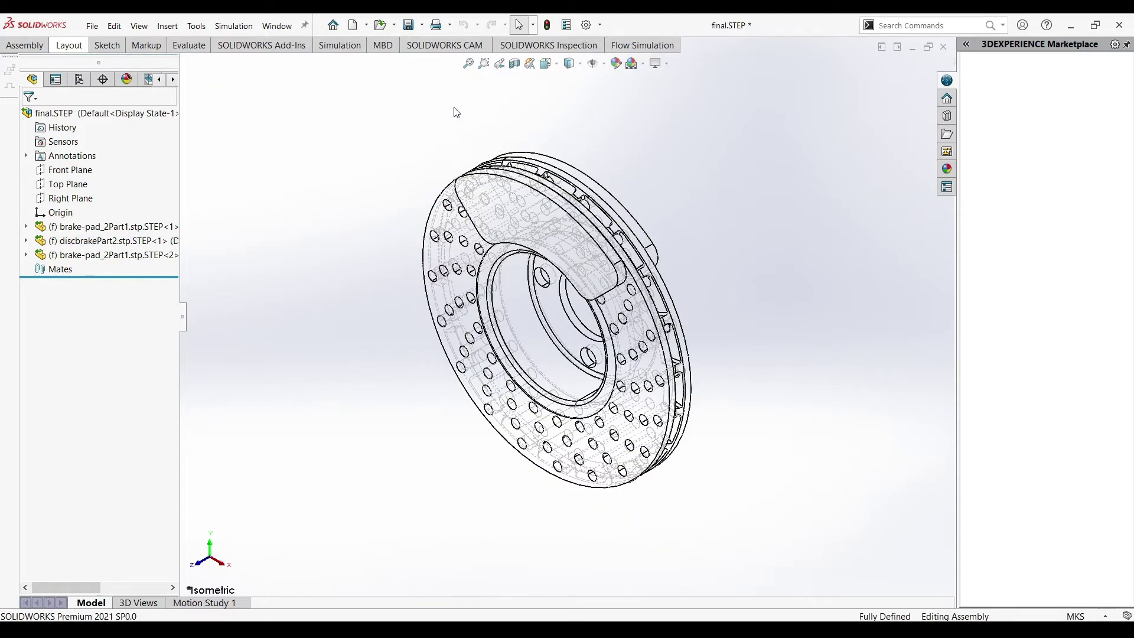
click(581, 70)
click(577, 81)
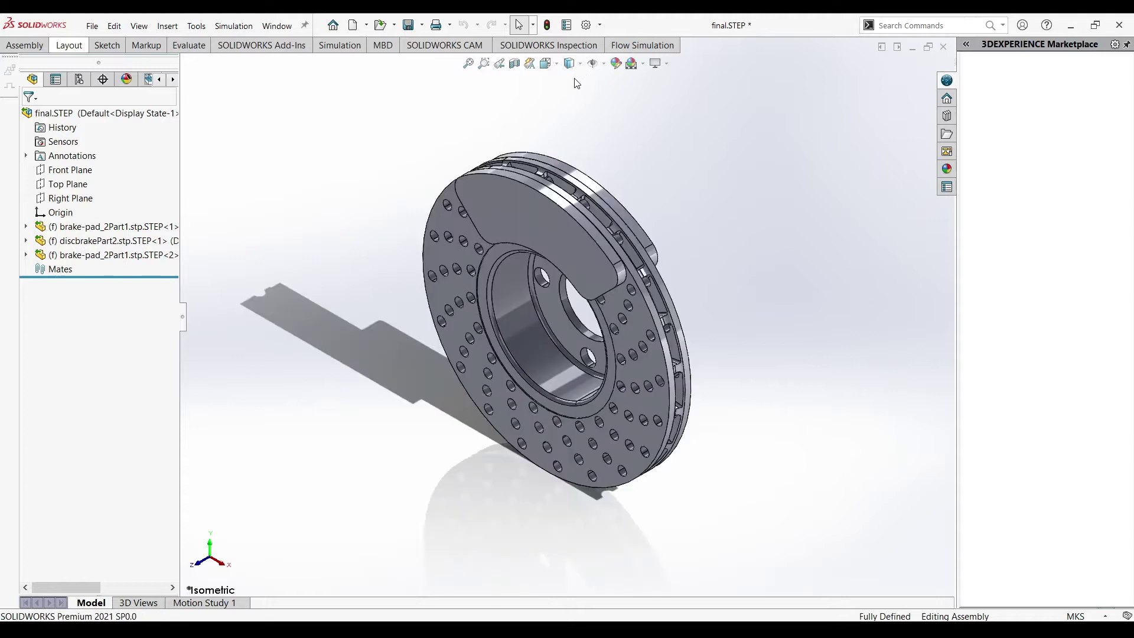
Open the Save As dialog for the brake assembly
click(92, 27)
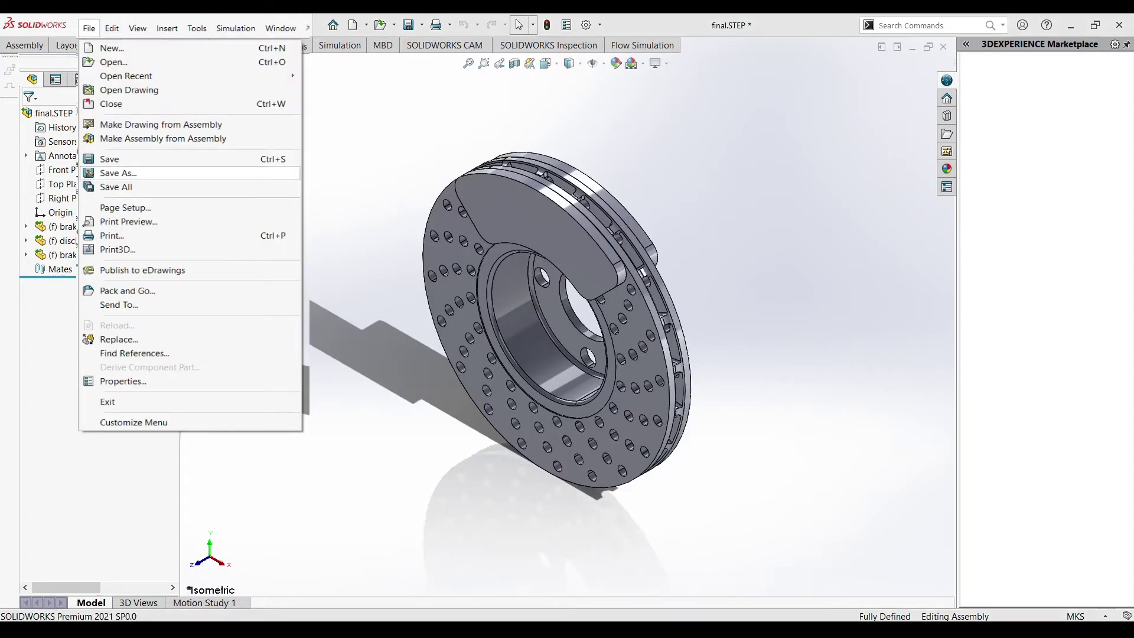
key(Return)
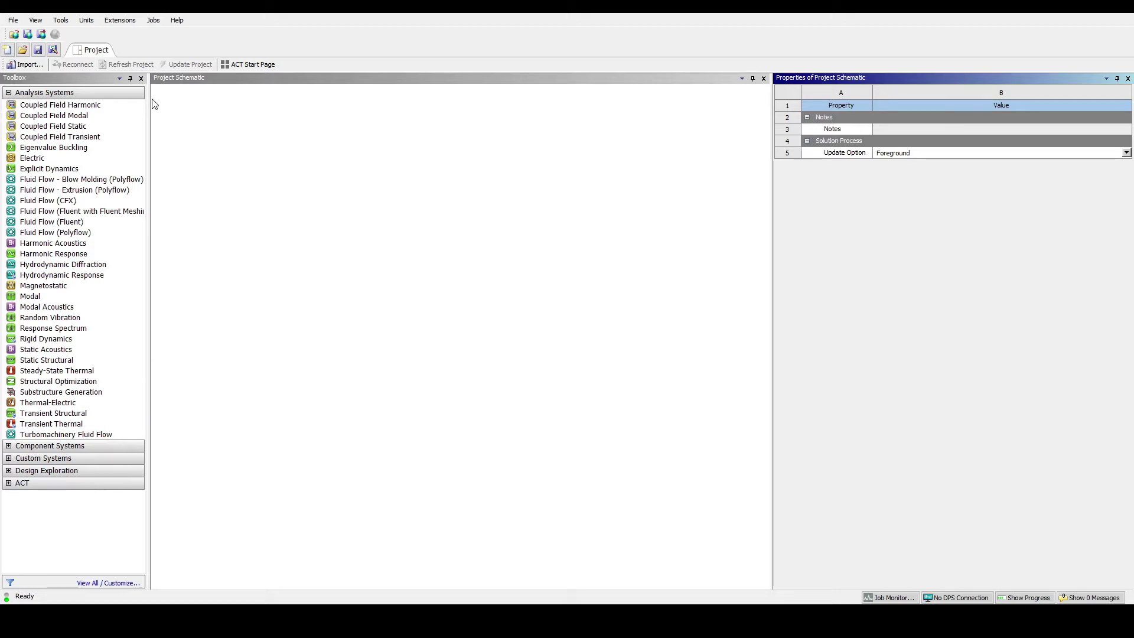
Switch to Ansys Workbench and add a standalone Static Structural system to the project schematic
click(98, 361)
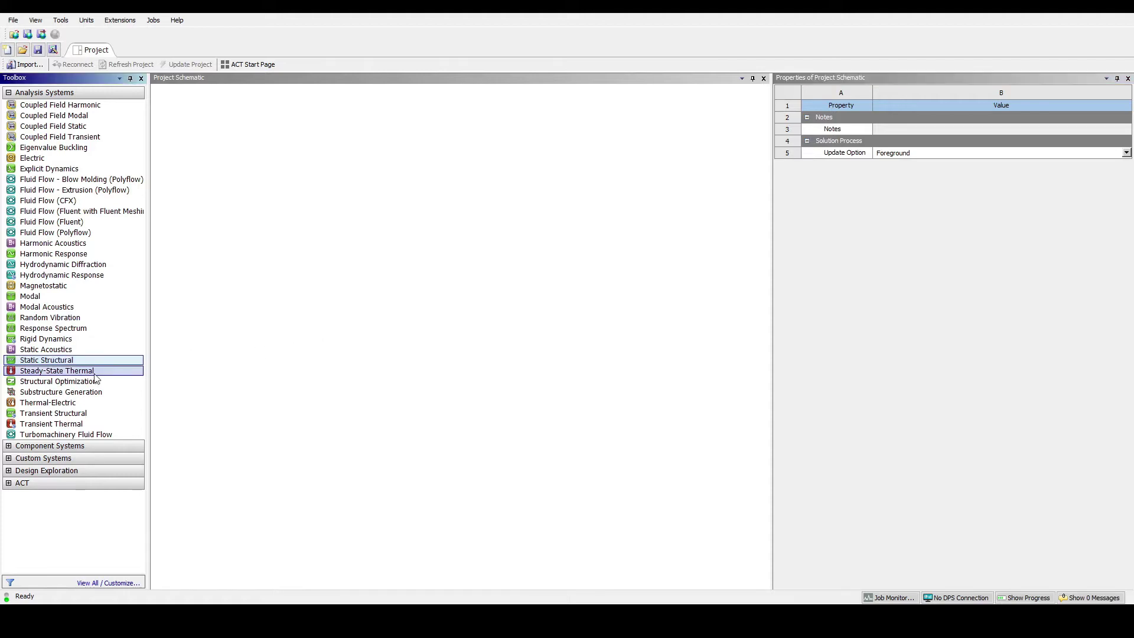
drag(99, 367, 226, 134)
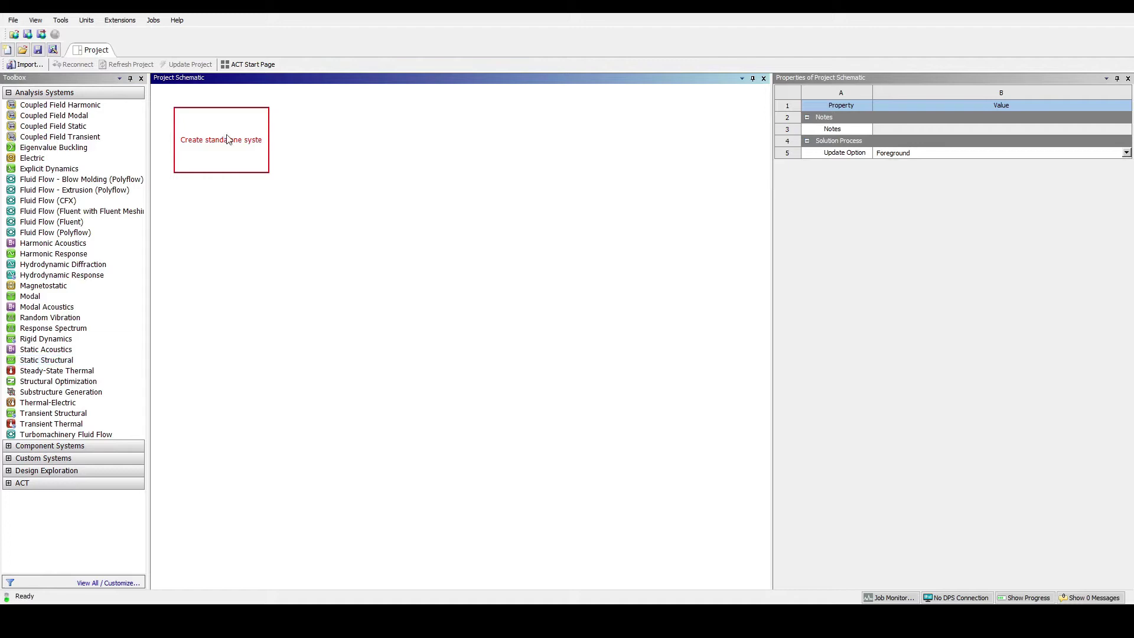
click(14, 23)
click(21, 54)
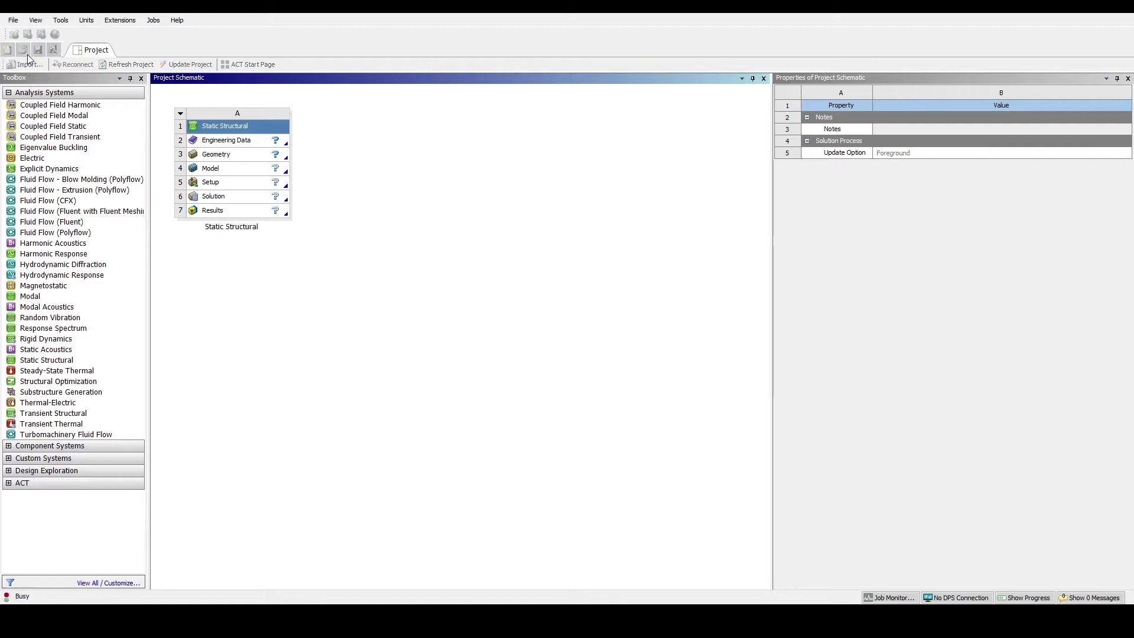
Review the properties of the Engineering Data, Geometry, Setup, Solution and Results cells of the Static Structural system
click(259, 143)
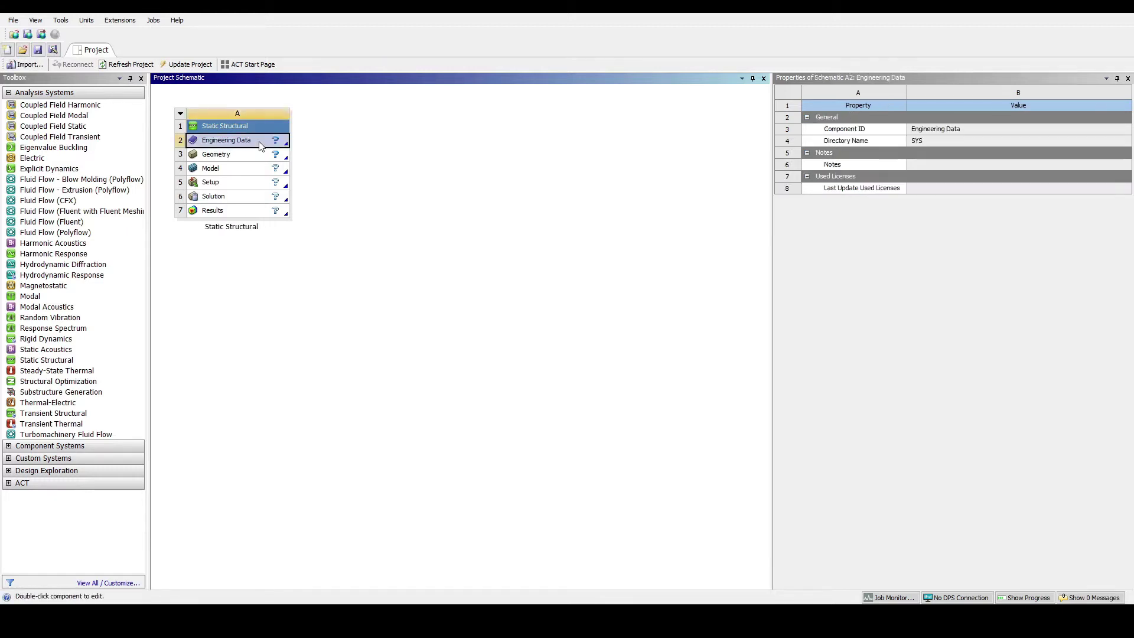
click(261, 155)
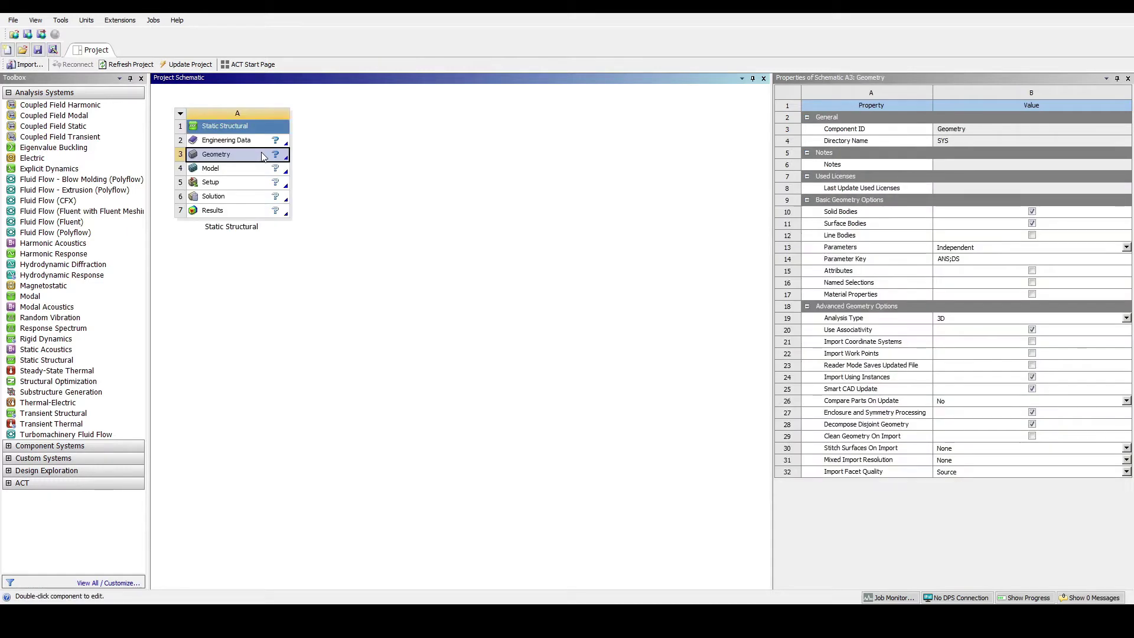
click(260, 182)
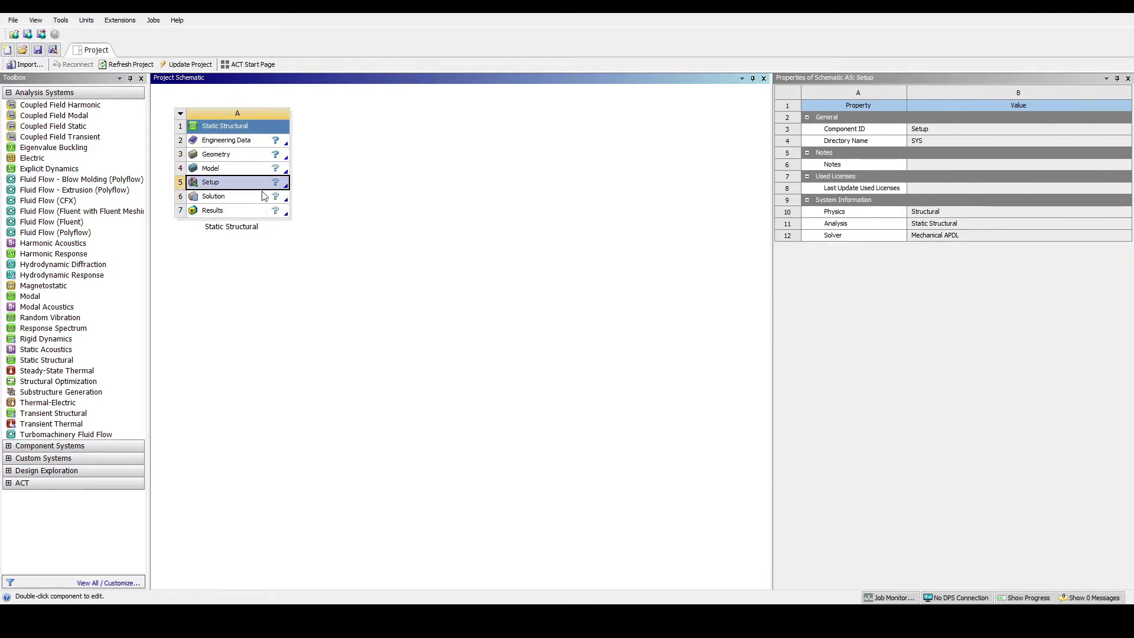
click(263, 197)
click(260, 213)
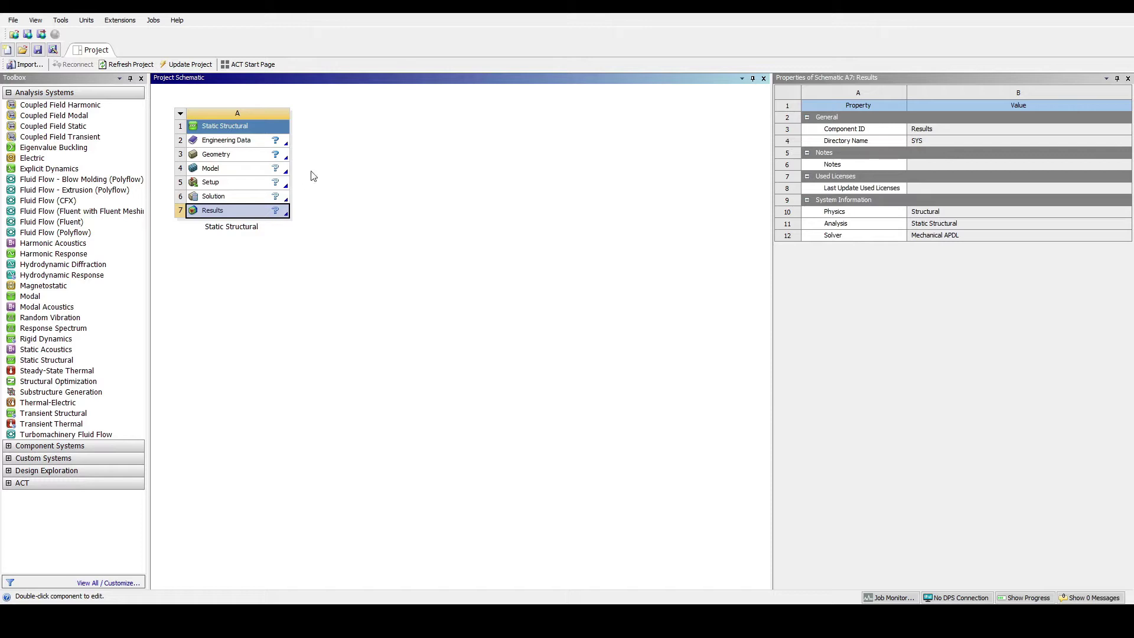
Open Engineering Data for the Static Structural system and display the General Materials library from the data sources
click(270, 142)
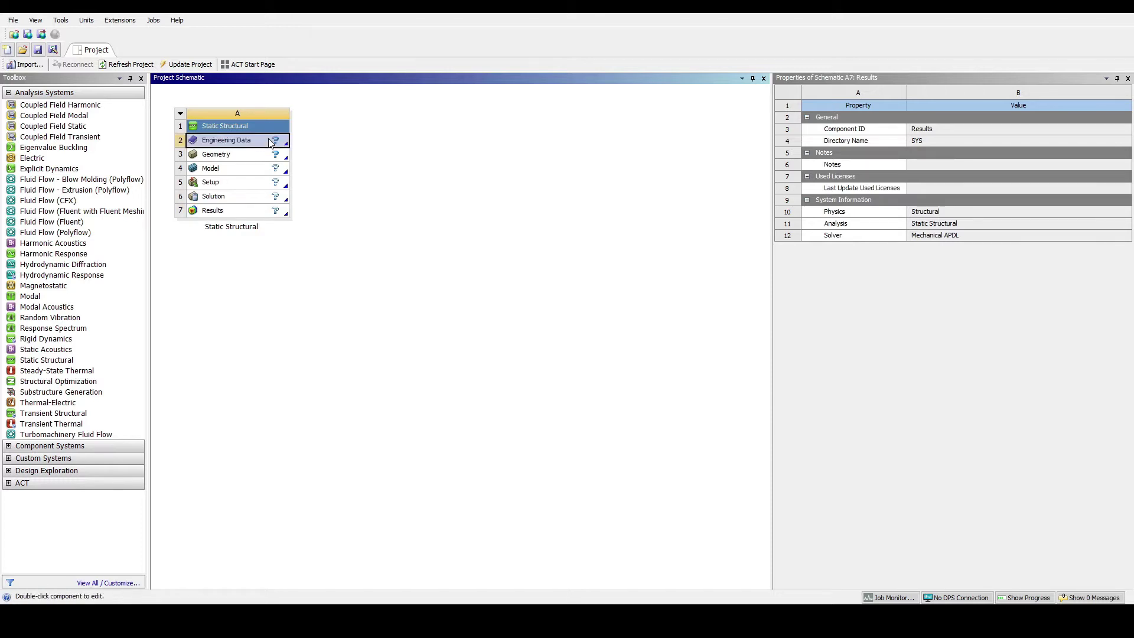
double_click(270, 142)
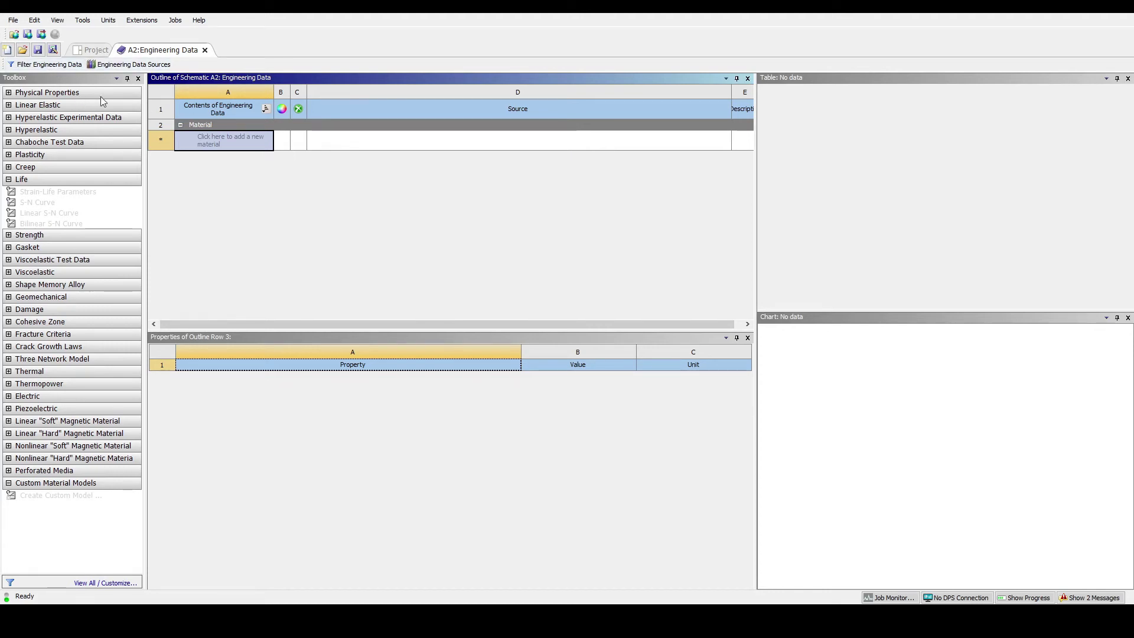
click(133, 66)
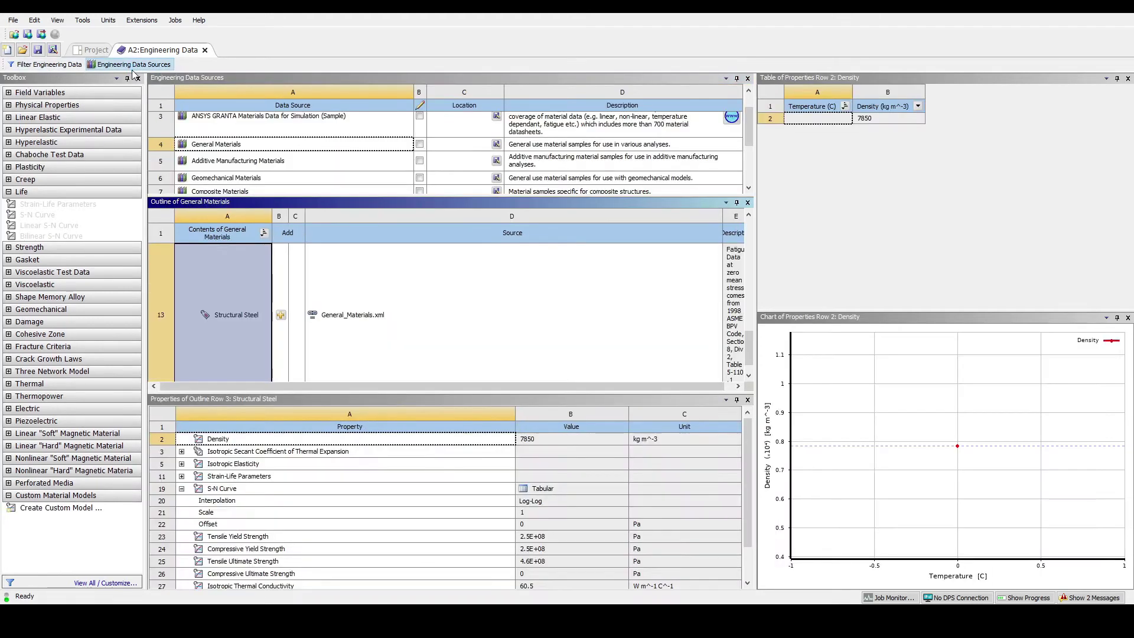
click(311, 148)
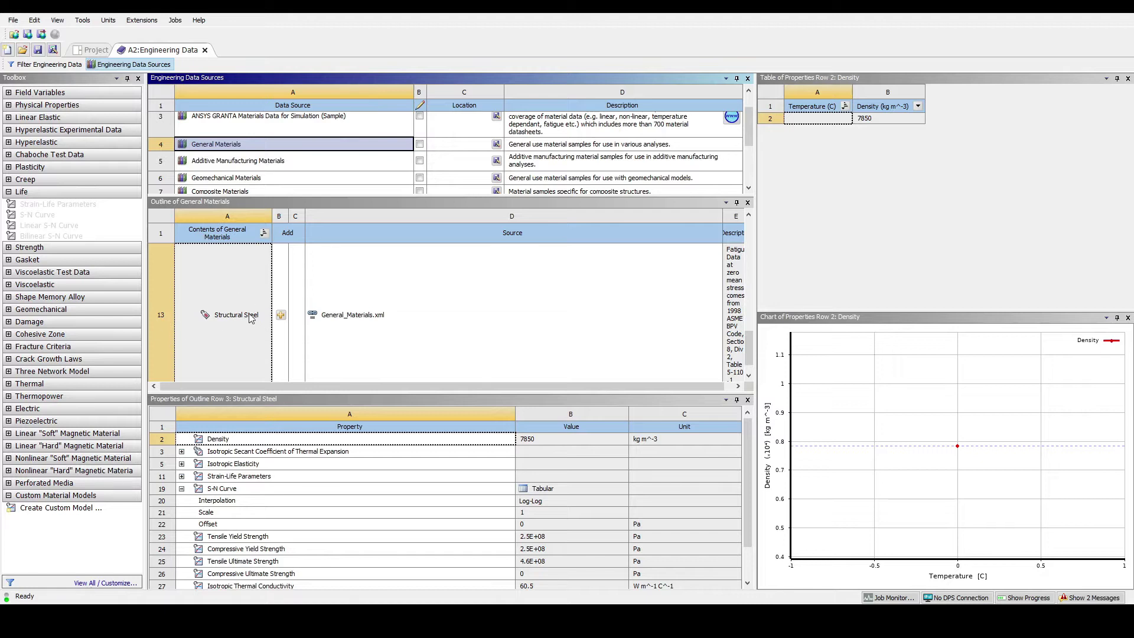
Add Aluminum Alloy and Structural Steel from General Materials to the project's engineering data
scroll(247, 336, down, 1)
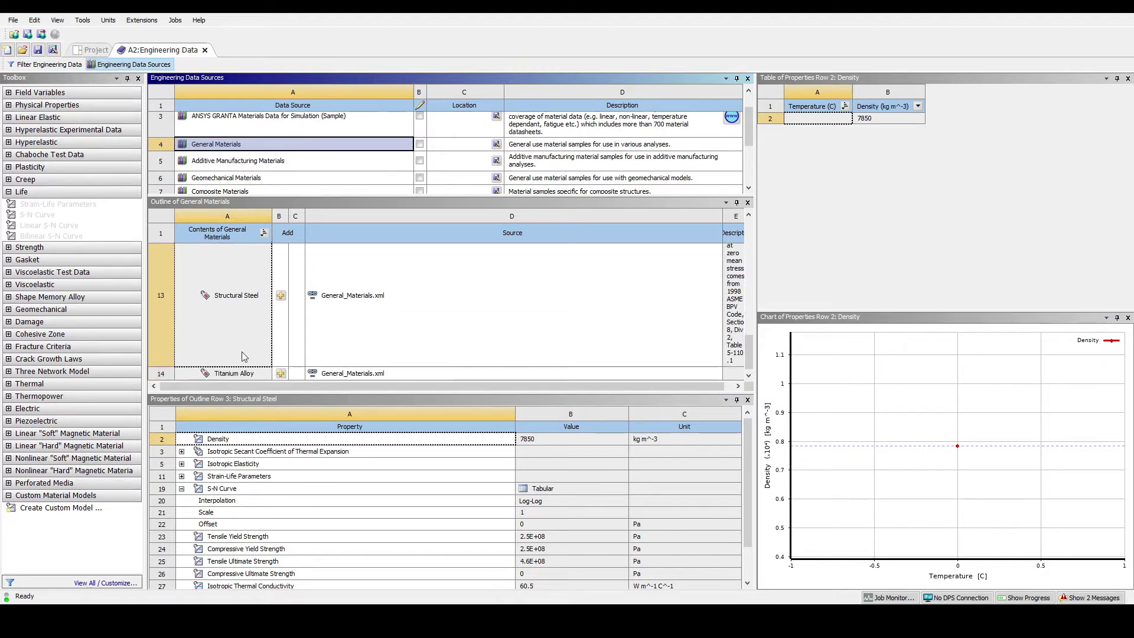
scroll(240, 333, up, 5)
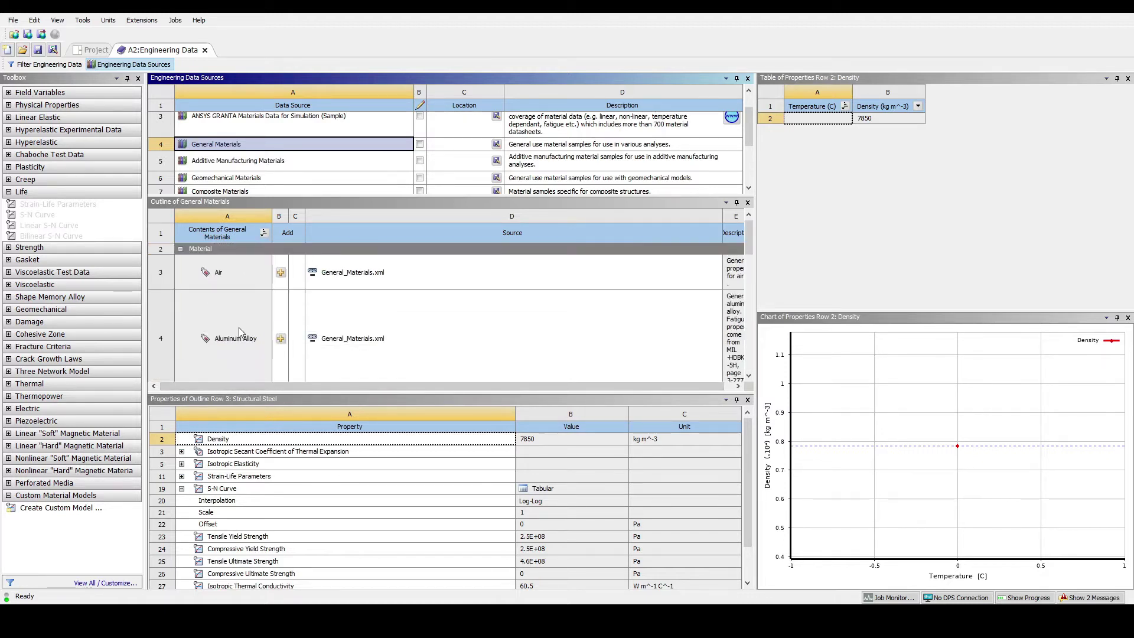
click(280, 339)
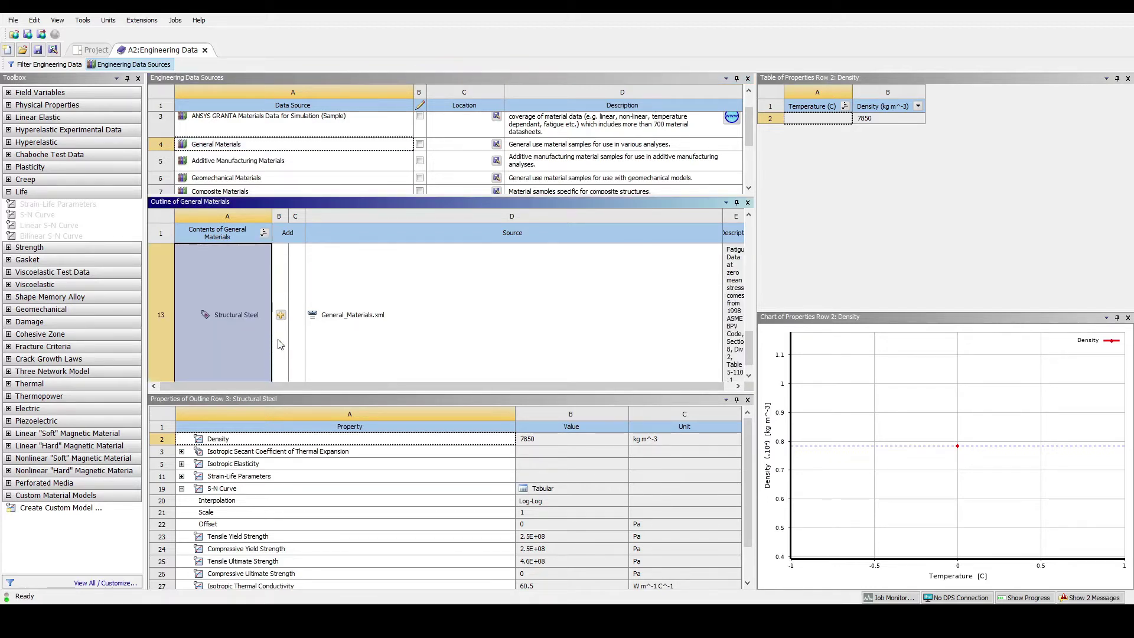
click(281, 317)
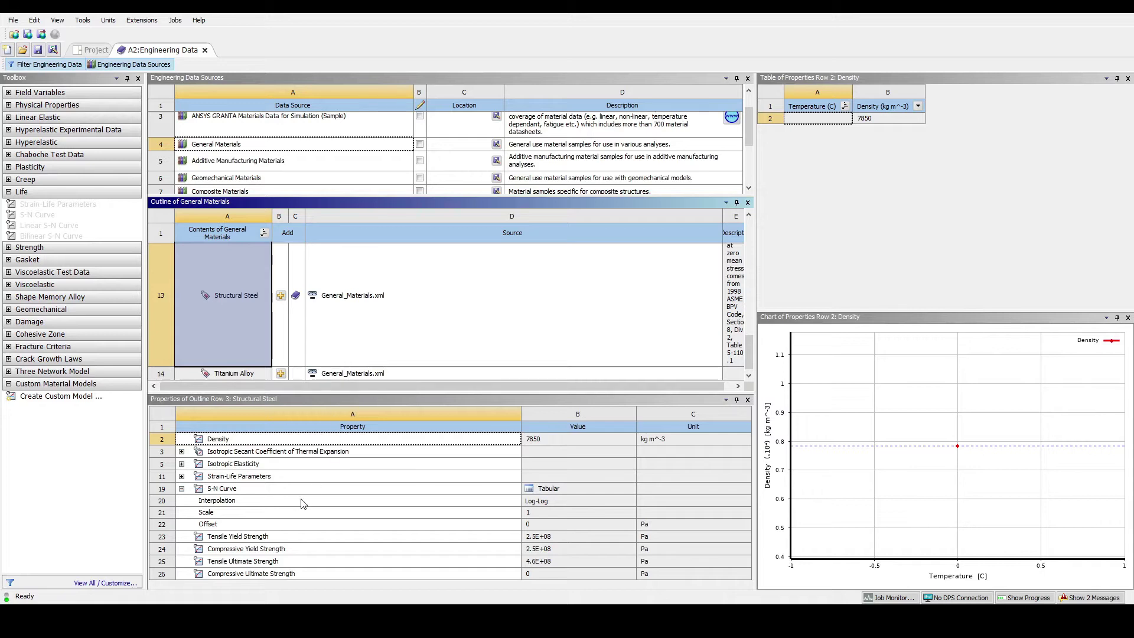
Examine the properties and S-N Curve of Aluminum Alloy in the General Materials list
scroll(348, 338, up, 5)
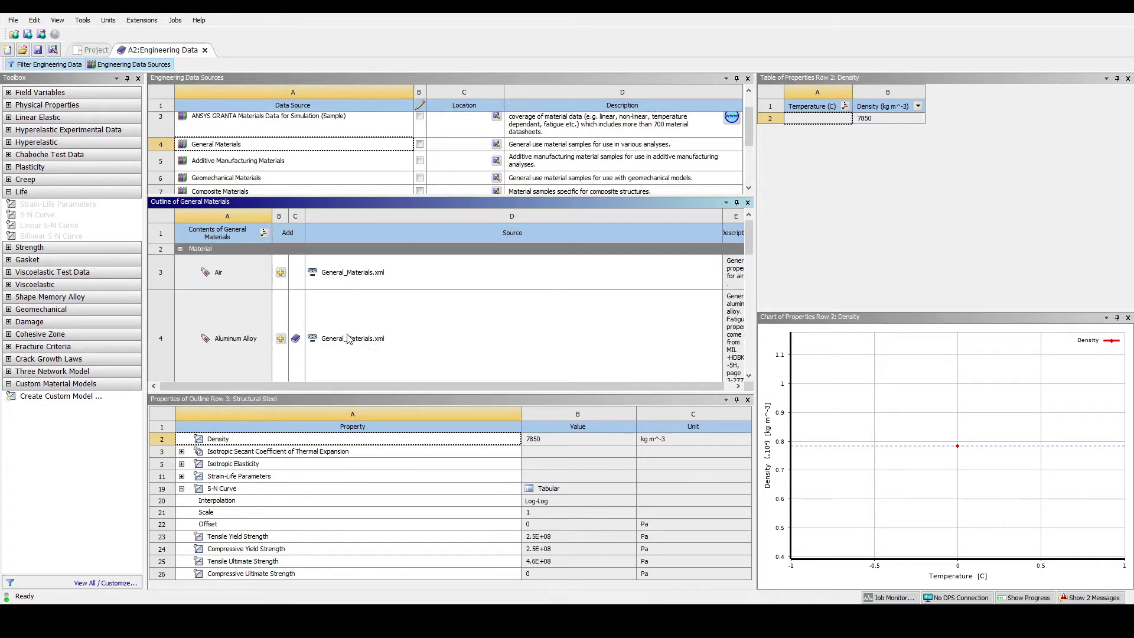
scroll(349, 338, down, 2)
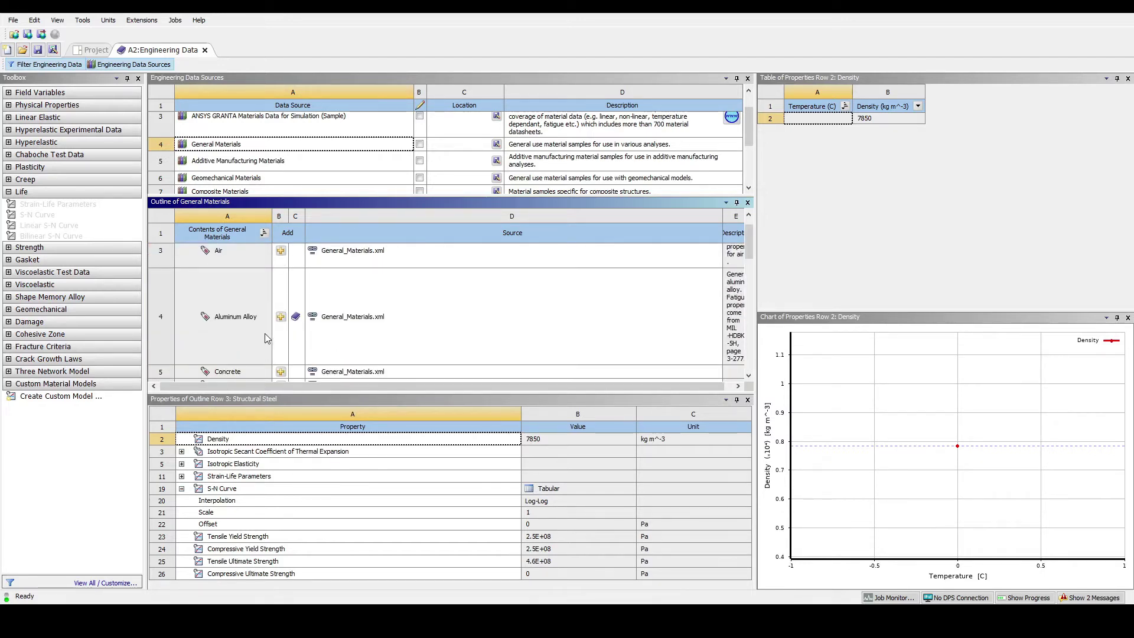
click(360, 344)
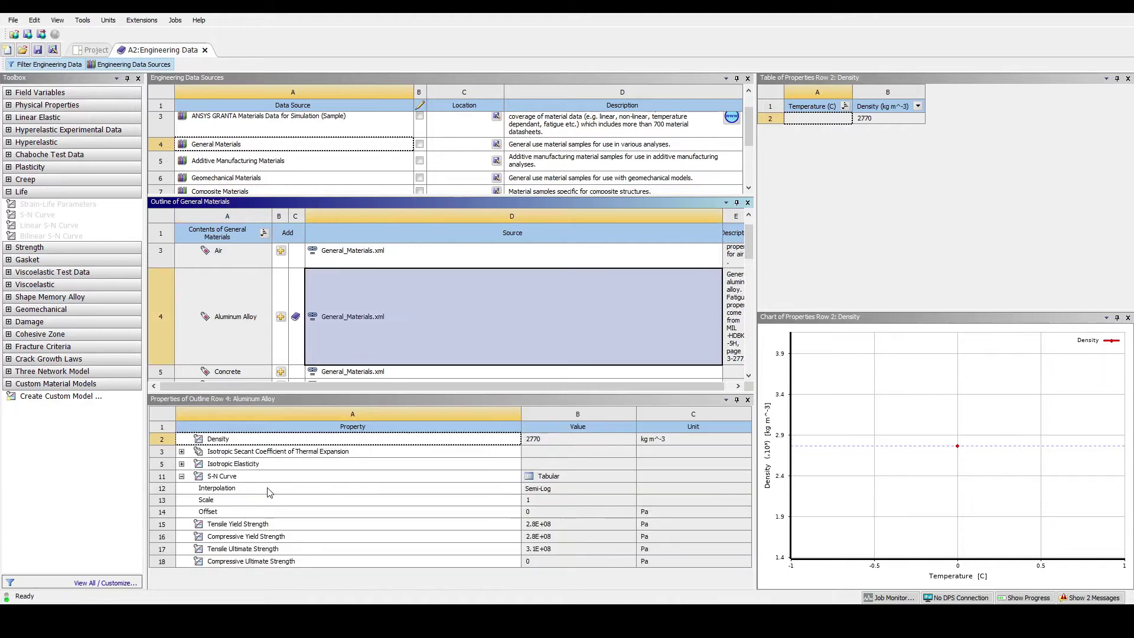
click(254, 475)
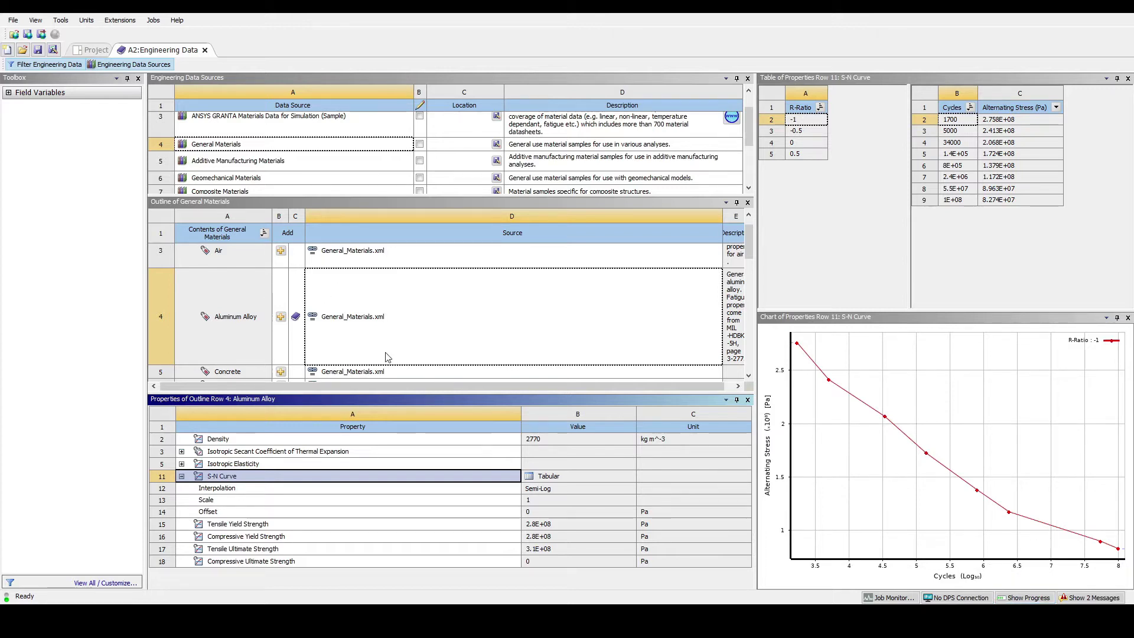
Examine the properties and S-N Curve of Structural Steel in the General Materials list
scroll(387, 356, down, 5)
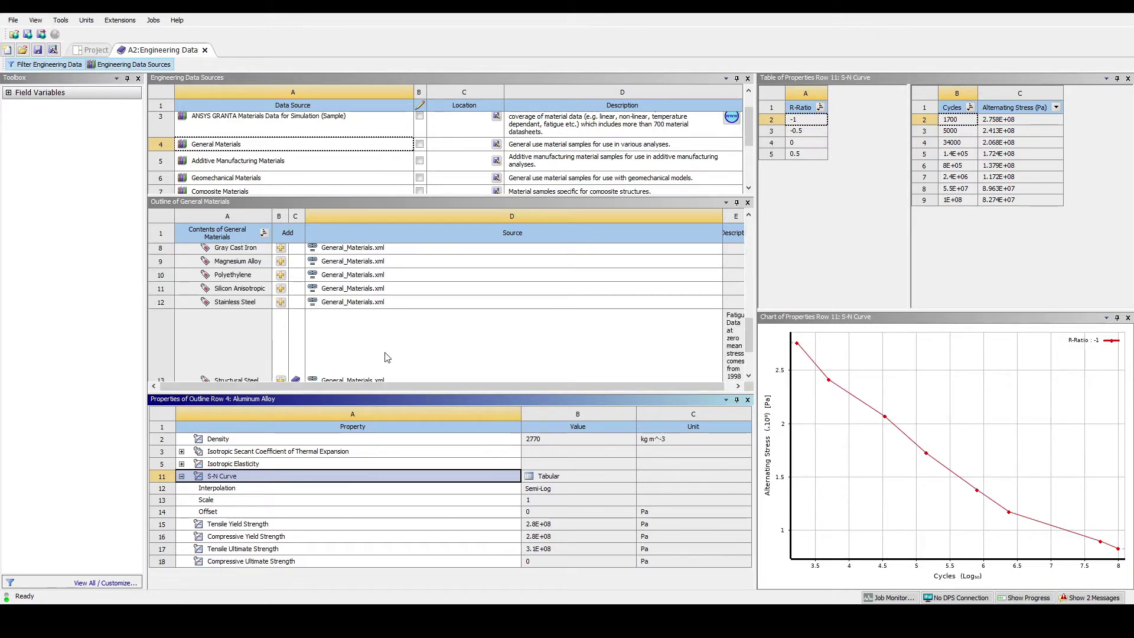
scroll(354, 343, down, 2)
click(250, 327)
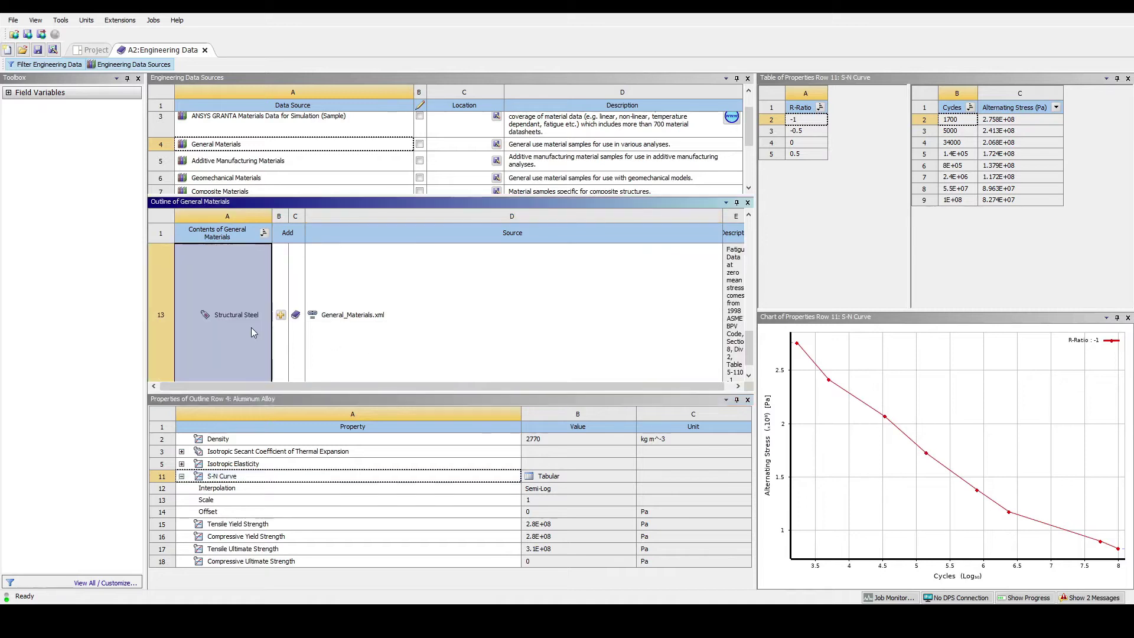
click(408, 327)
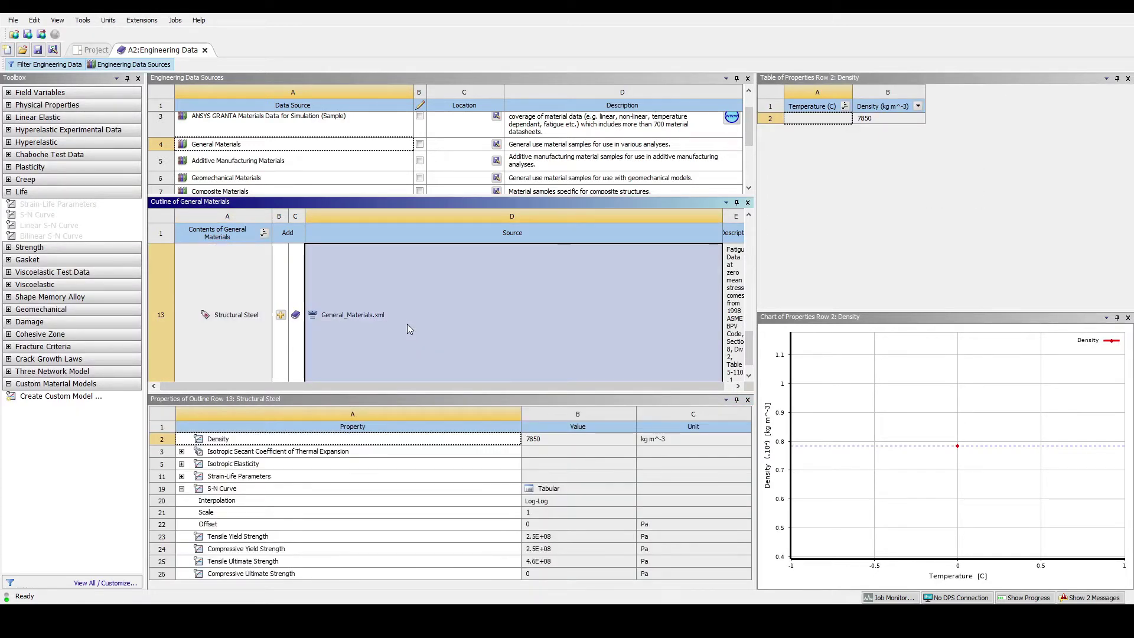
click(277, 489)
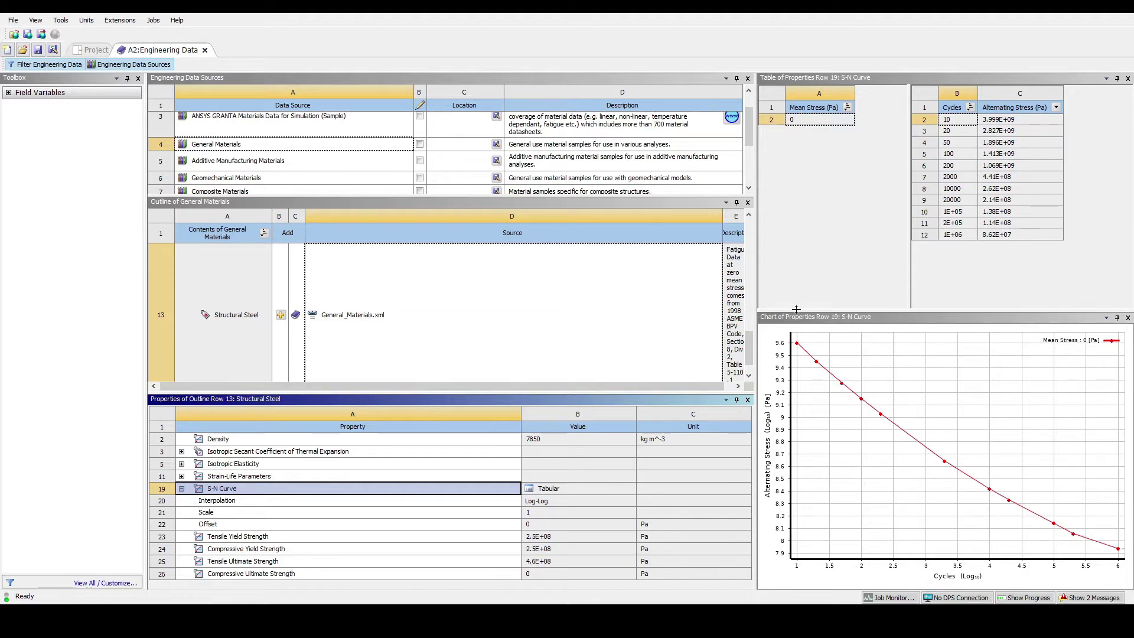
Check which strength and fatigue properties are defined for Titanium Alloy in General Materials
scroll(537, 341, down, 1)
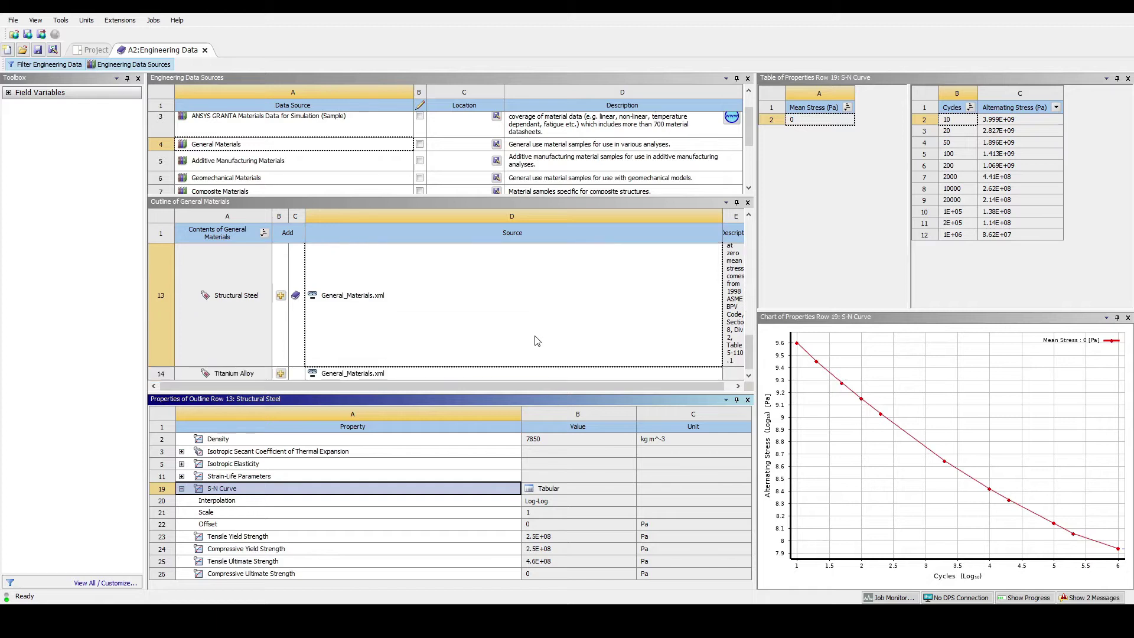
click(477, 373)
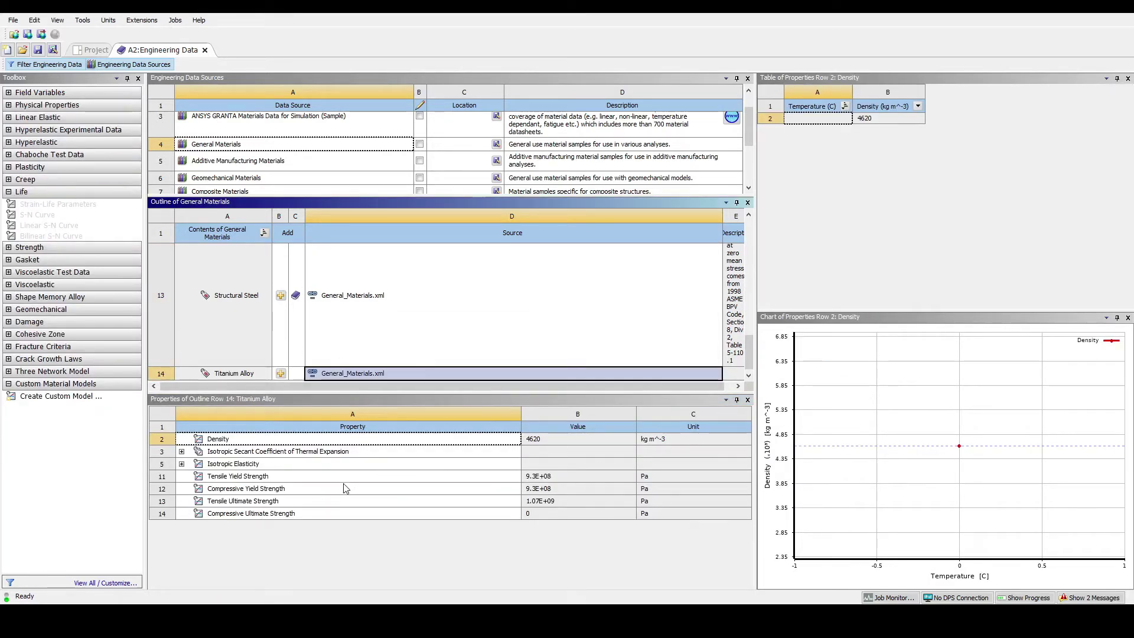
Return to the project schematic and open the Static Structural system's Model cell for editing in Ansys Mechanical
click(72, 216)
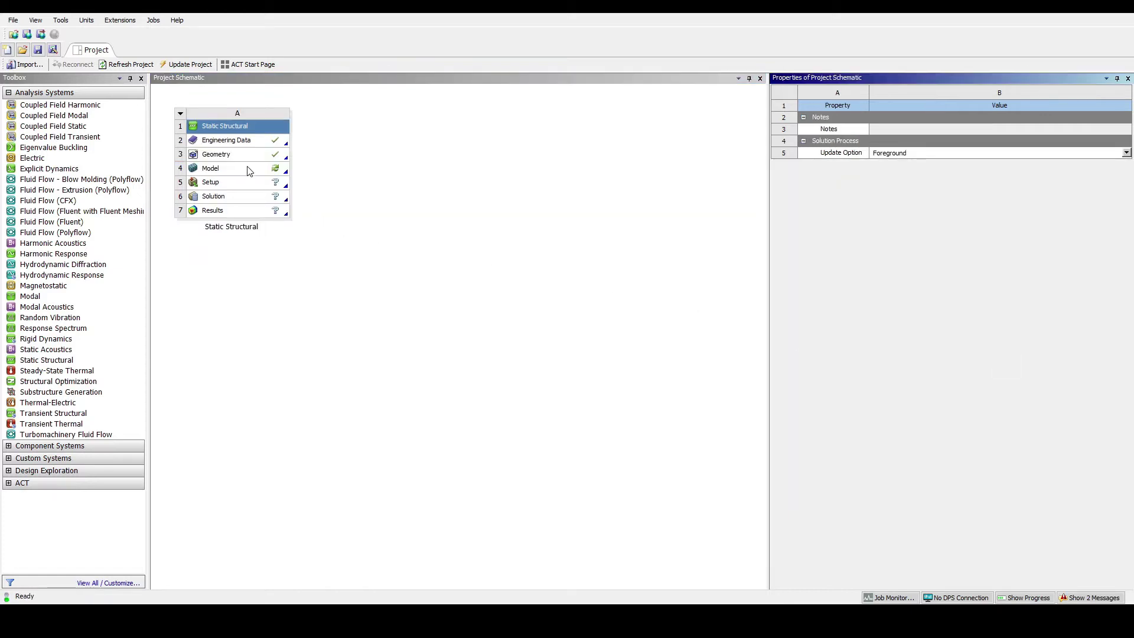
click(249, 171)
right_click(249, 170)
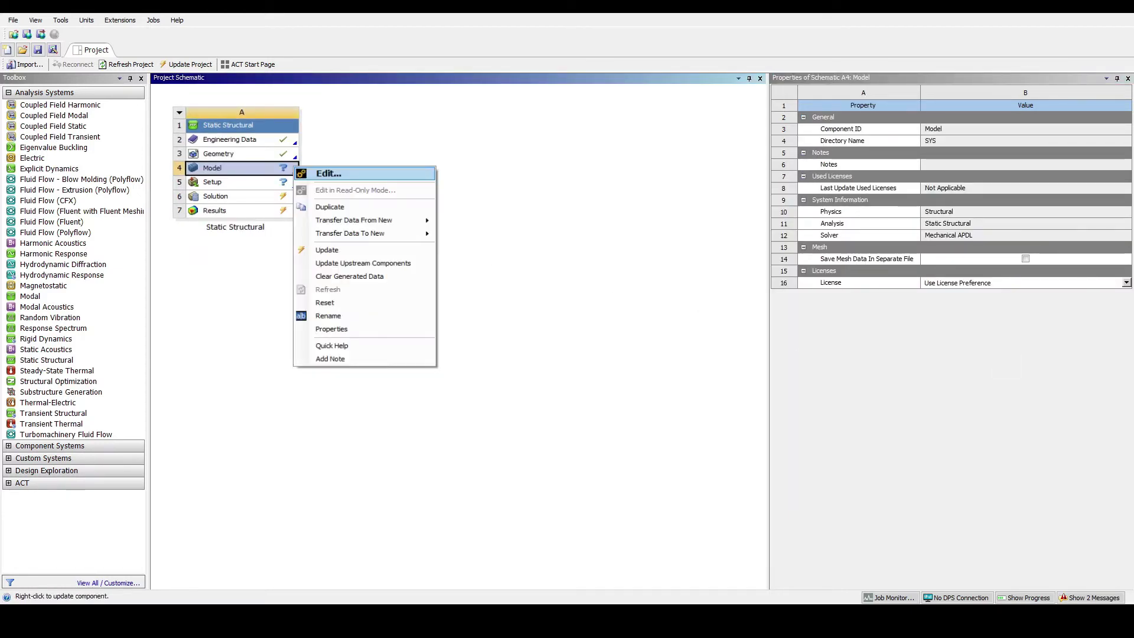
click(328, 174)
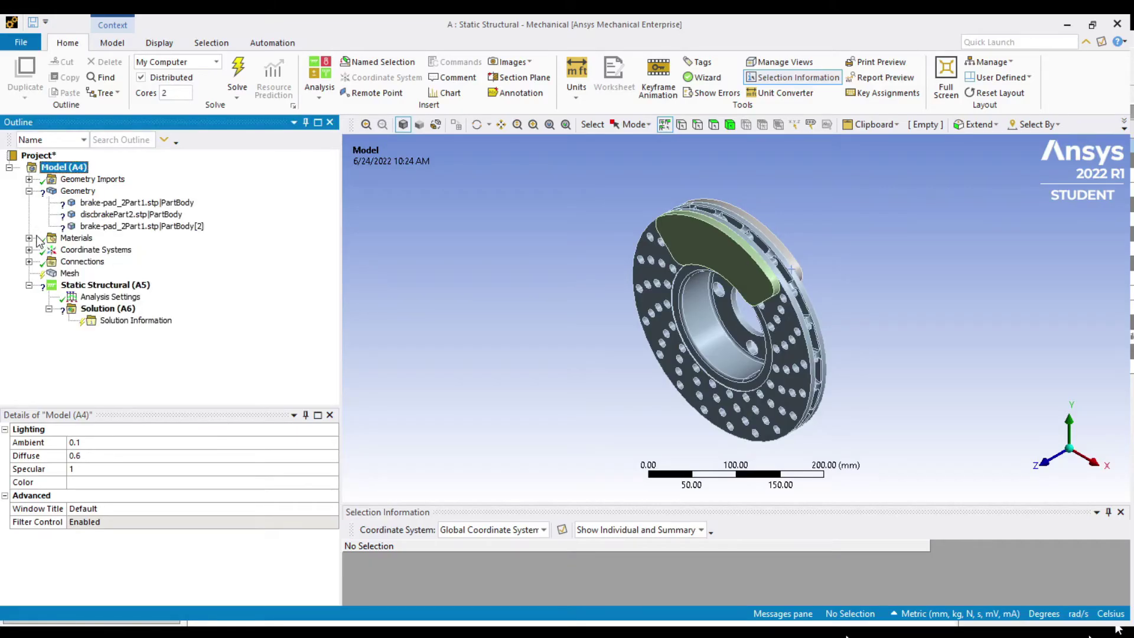
Assign Structural Steel as the material of the discbrakePart2 body
drag(137, 202, 935, 346)
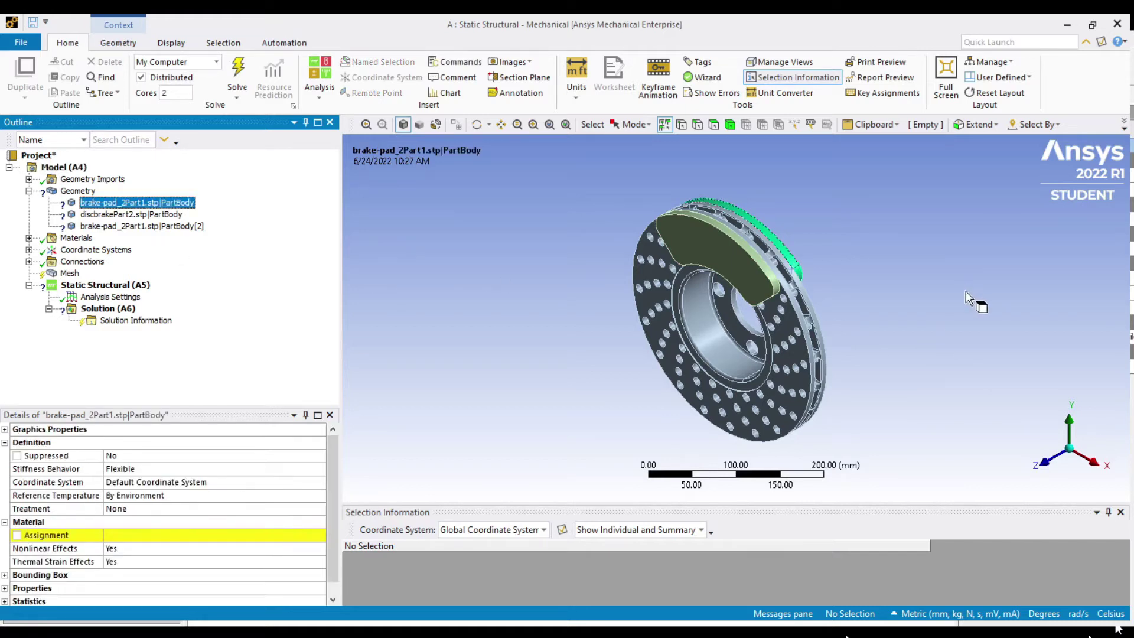
click(155, 226)
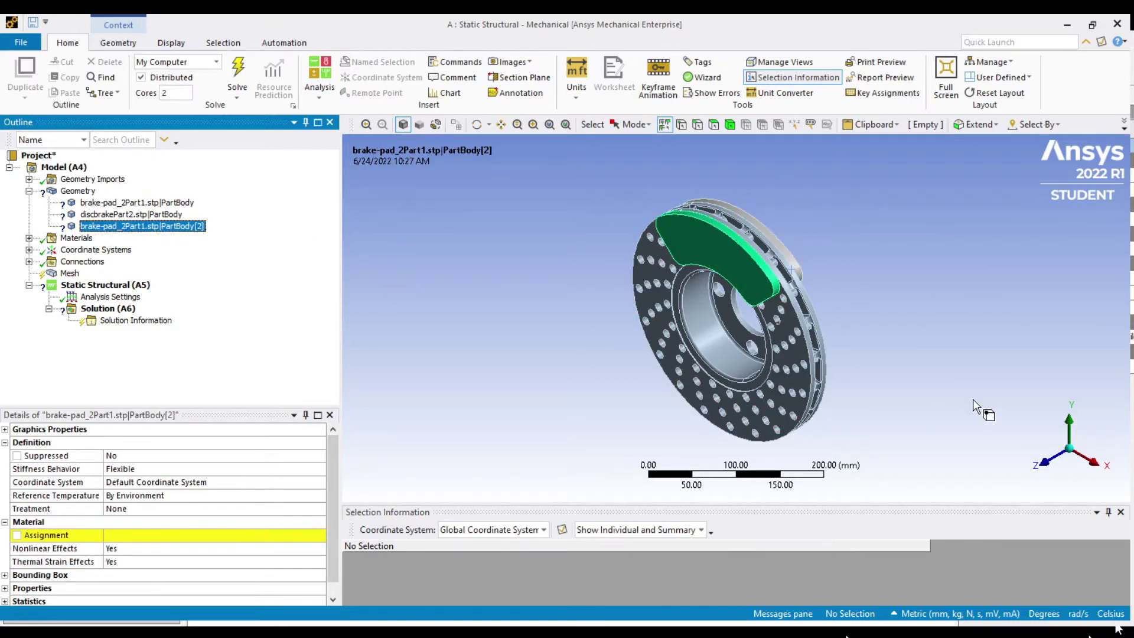
key(Up)
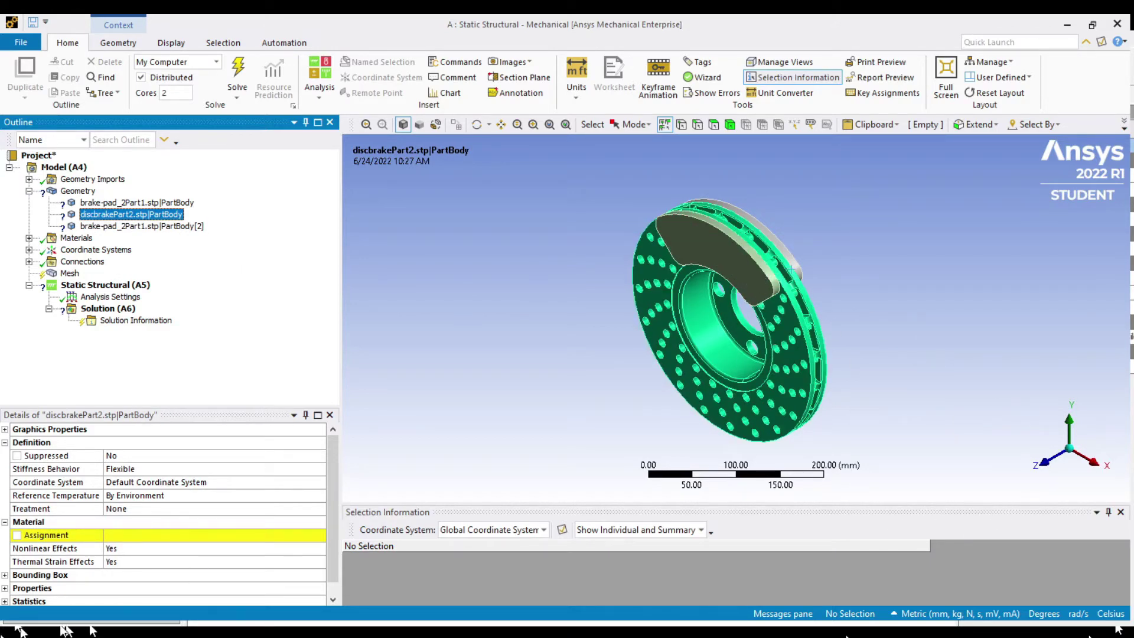
click(213, 535)
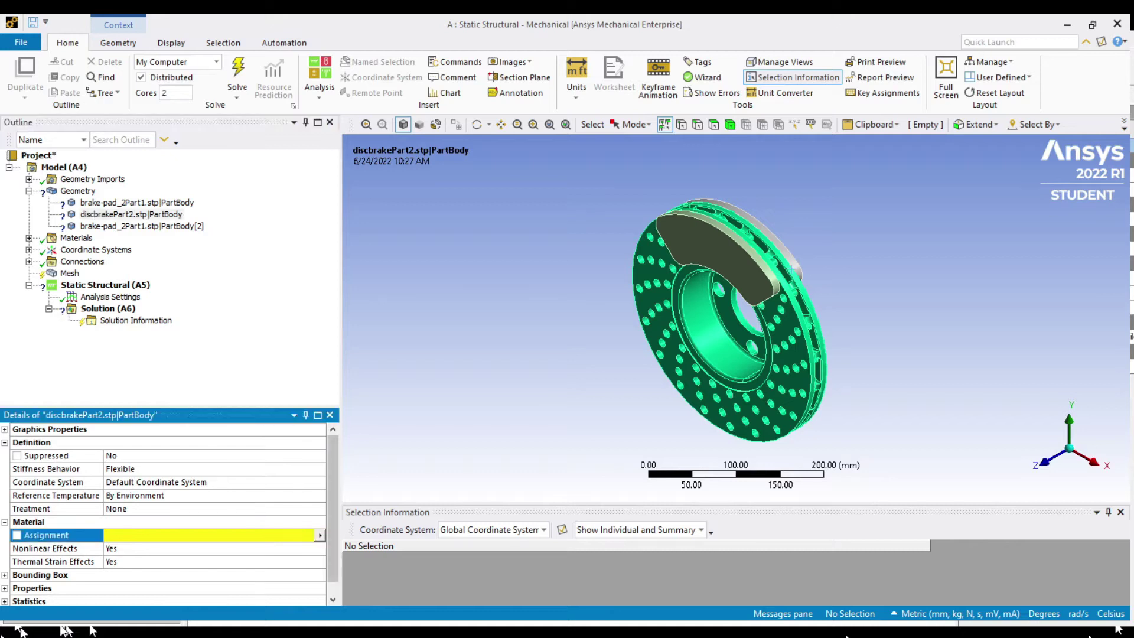
click(320, 535)
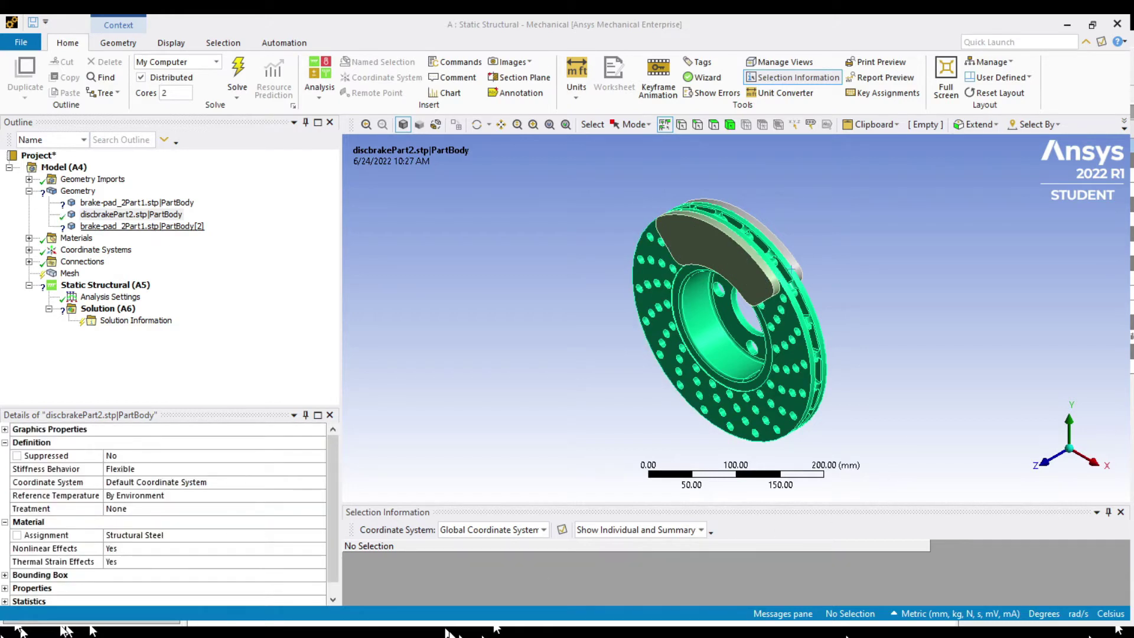
Assign Aluminum Alloy as the material of both brake-pad bodies
click(136, 202)
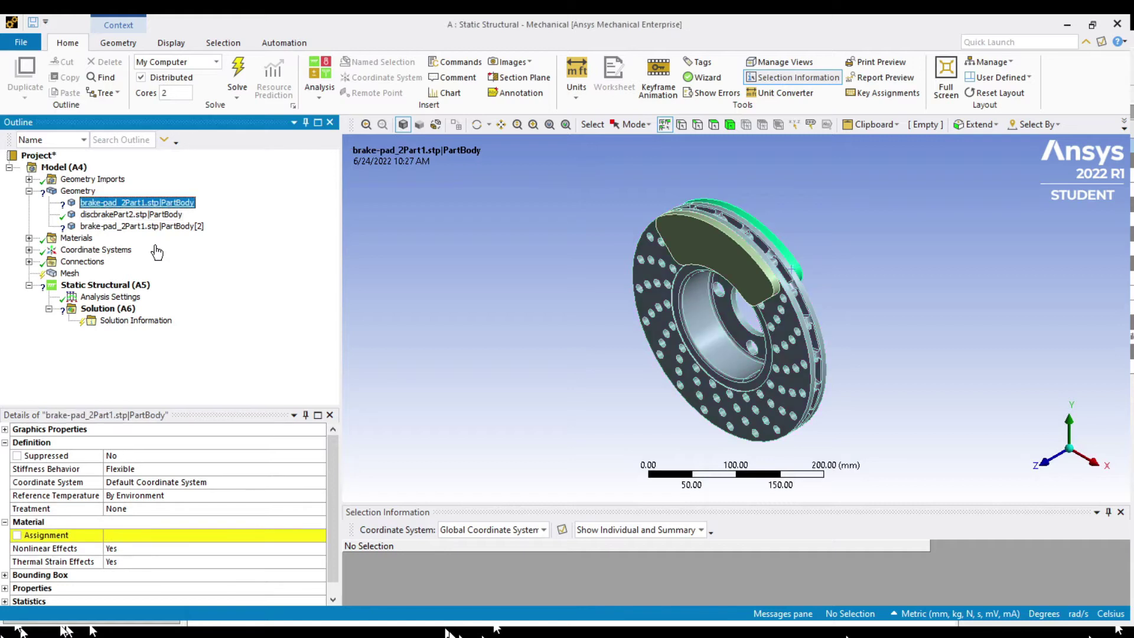
click(270, 535)
click(320, 535)
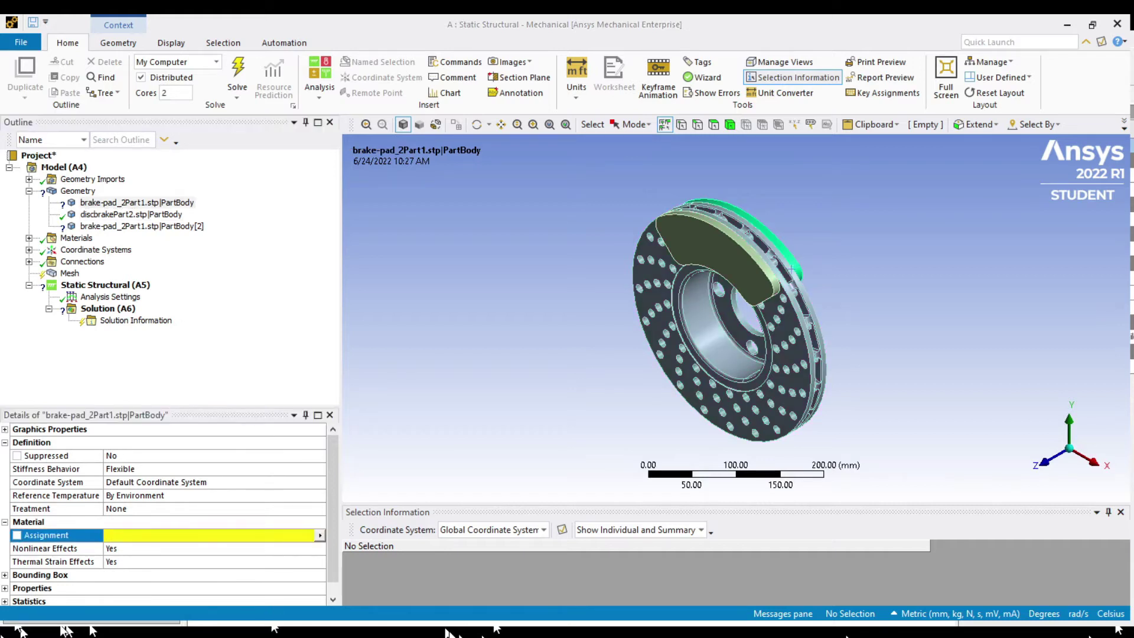
click(468, 549)
click(142, 226)
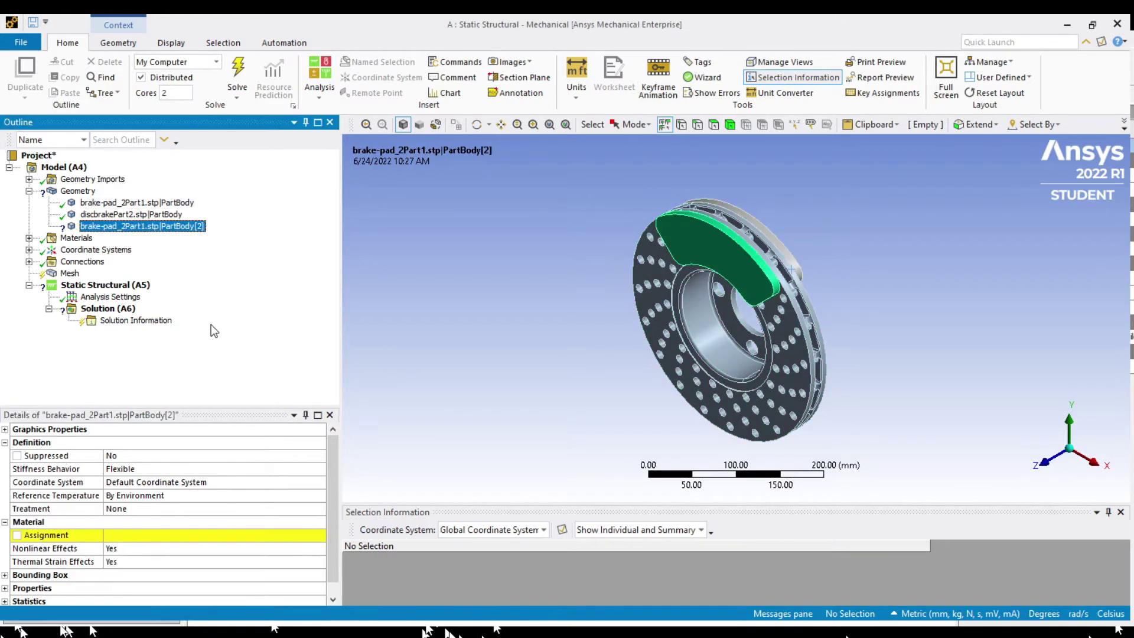
click(46, 535)
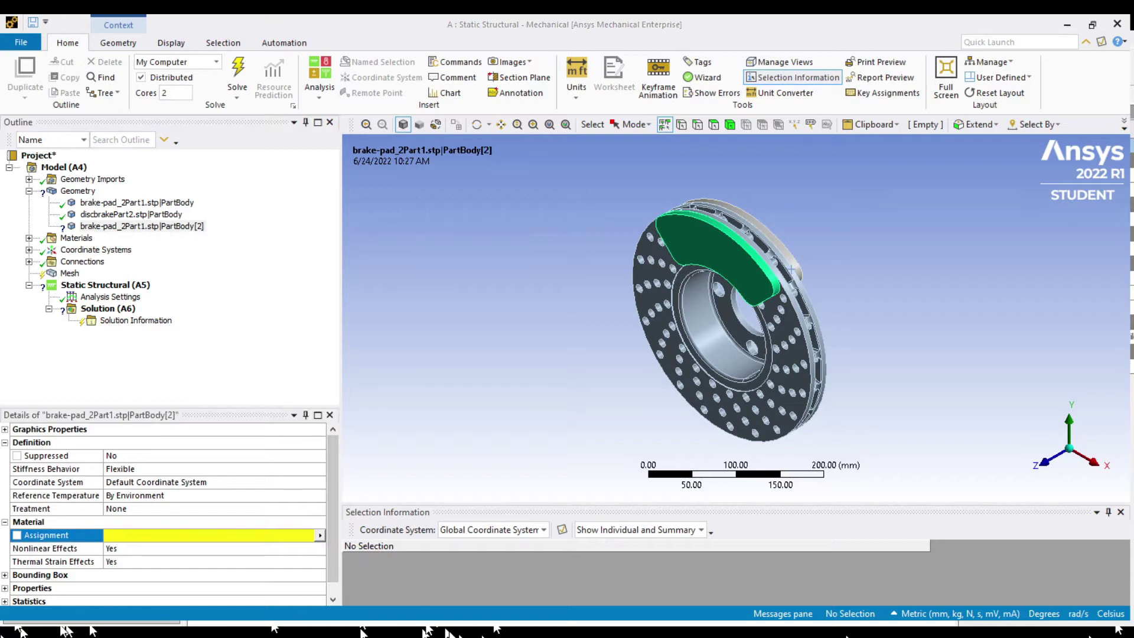
click(471, 549)
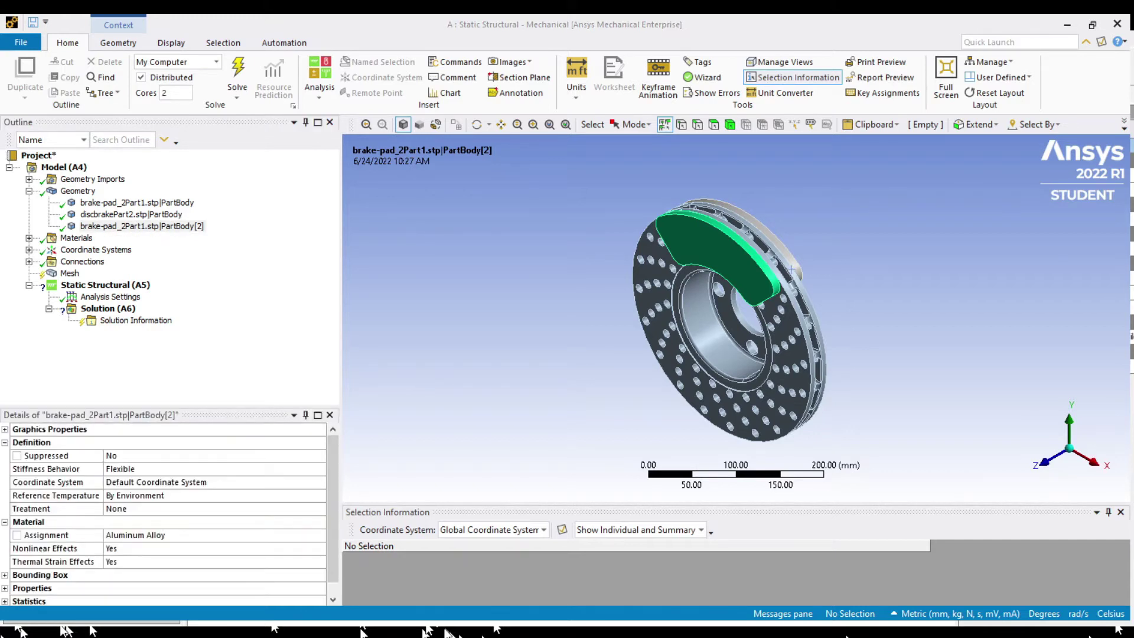
Insert a mesh Method and scope it to all three bodies of the brake assembly
click(29, 191)
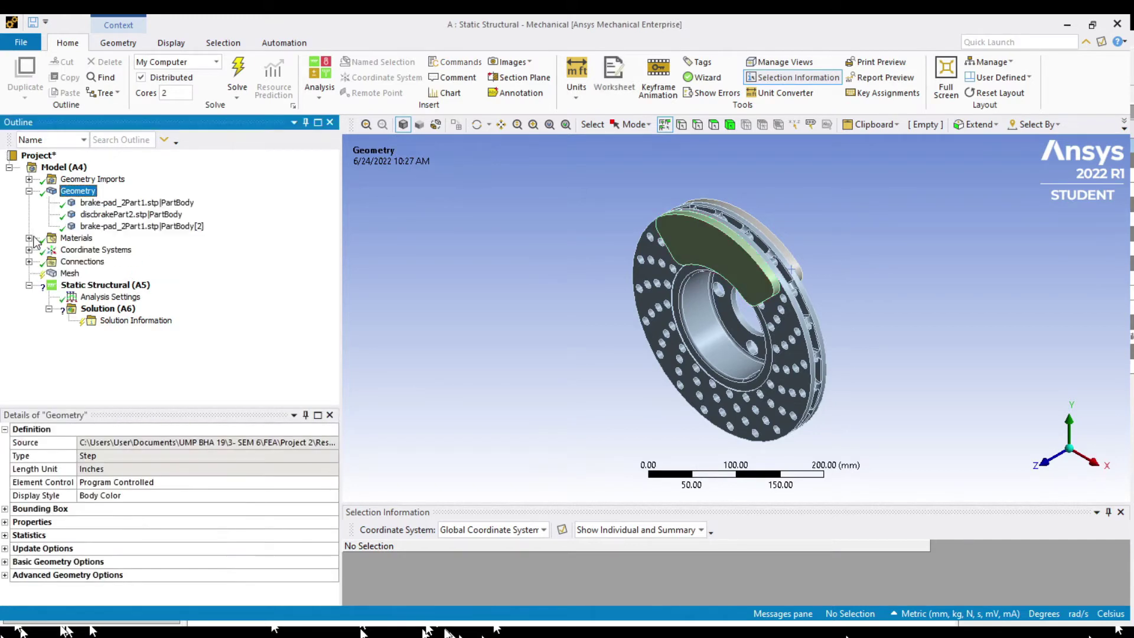
click(73, 238)
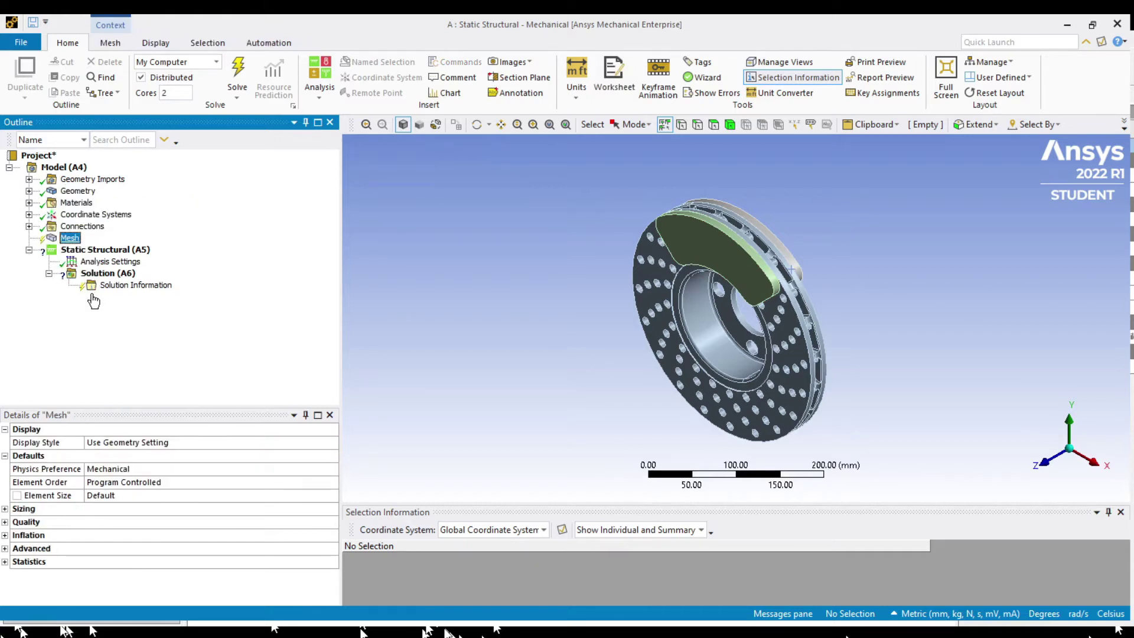
right_click(91, 295)
click(343, 311)
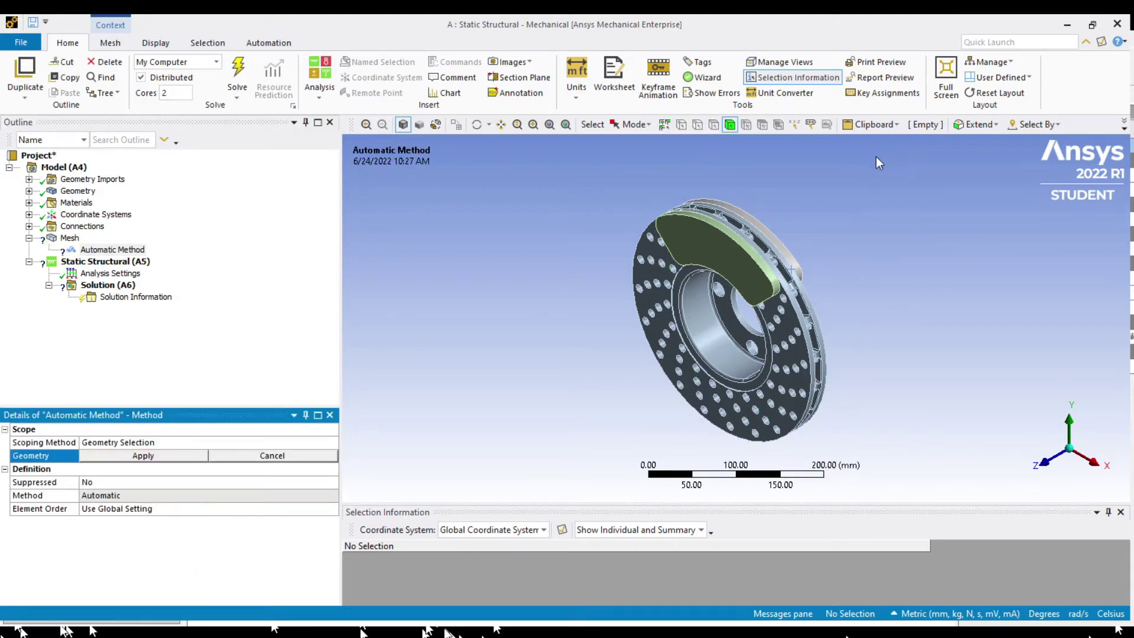
key(ctrl+a)
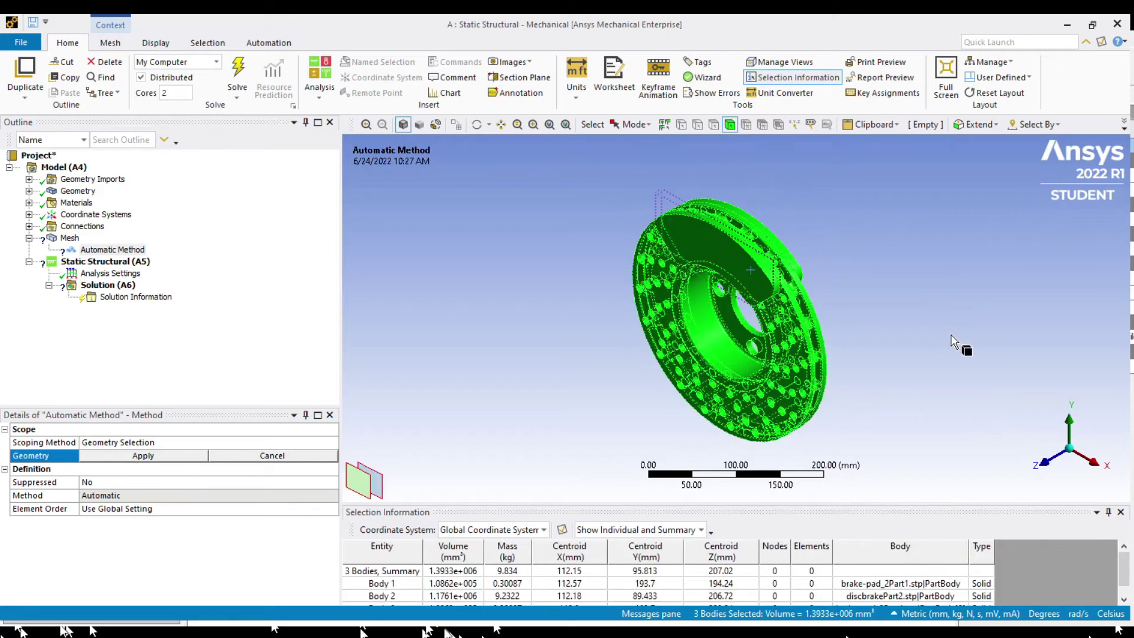
click(204, 569)
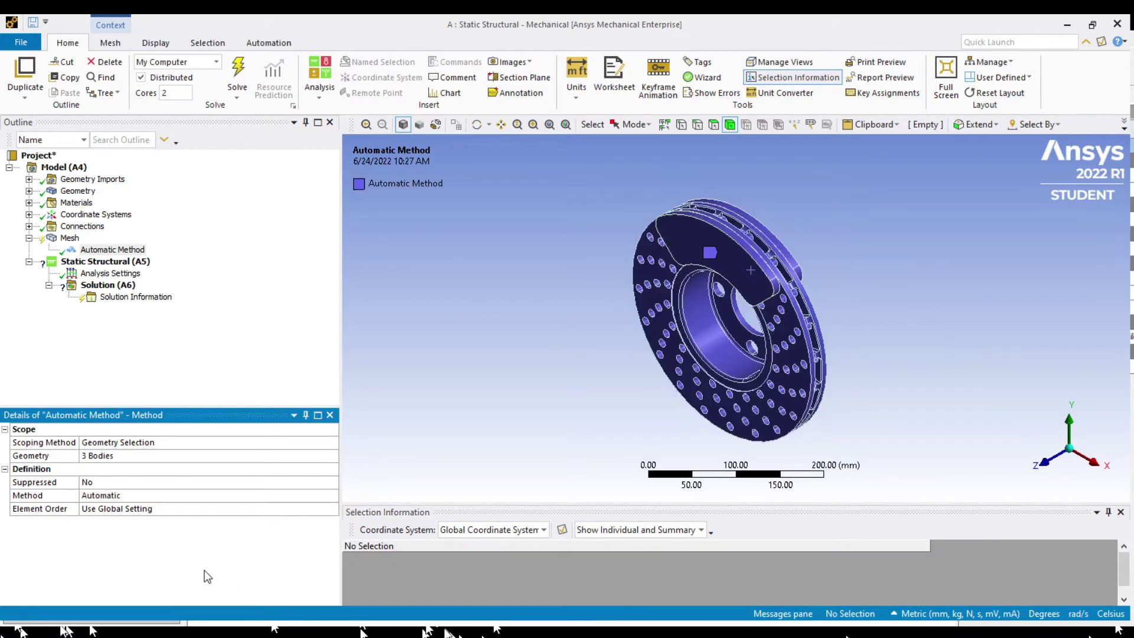
Set the mesh method to Tetrahedrons and generate the mesh
click(186, 611)
click(418, 620)
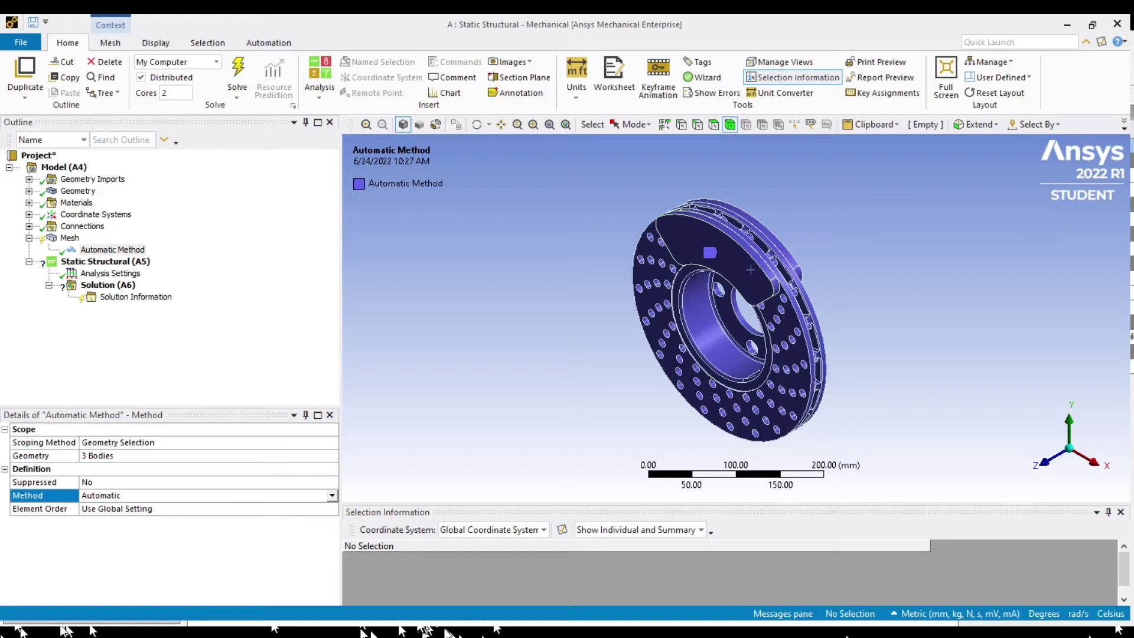
click(118, 518)
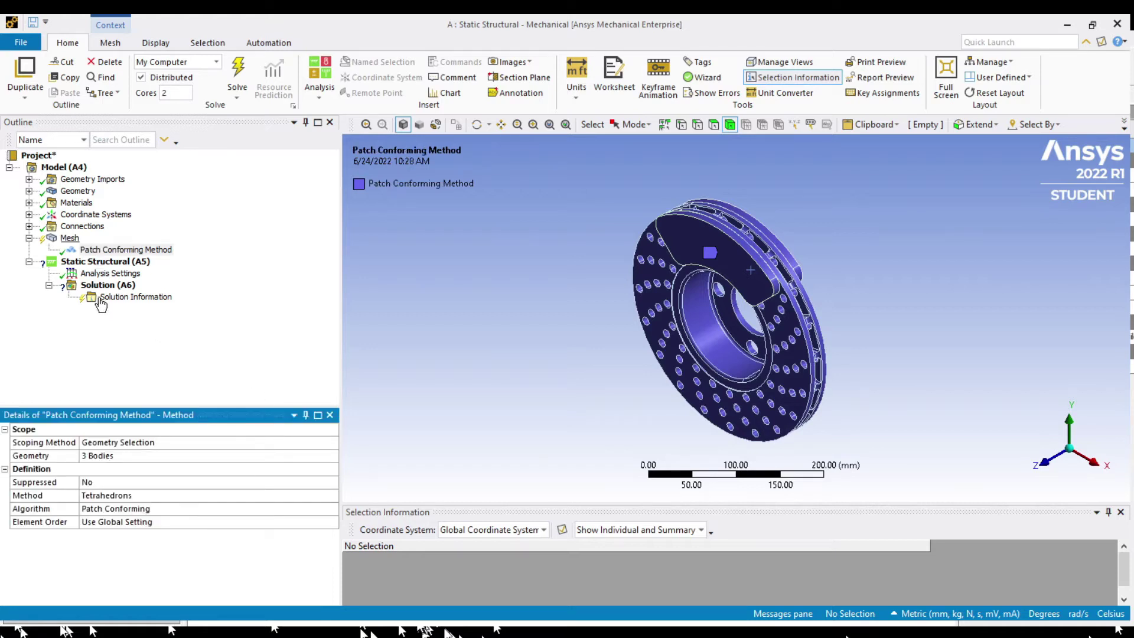
click(70, 237)
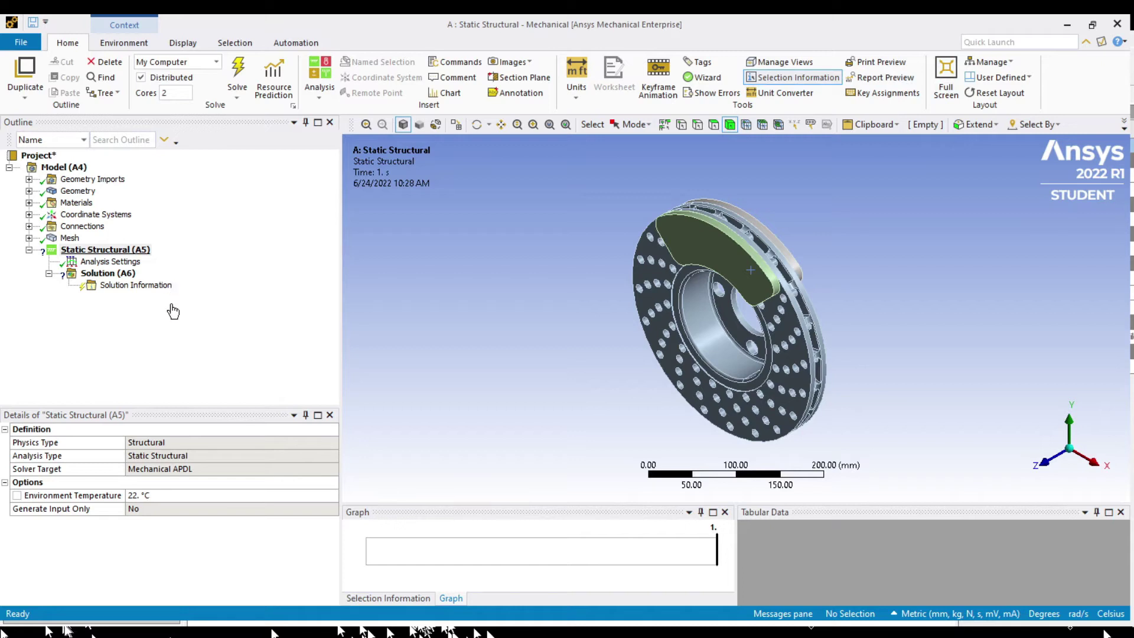
Add a Fixed Support and two Pressure loads to the Static Structural analysis
click(173, 308)
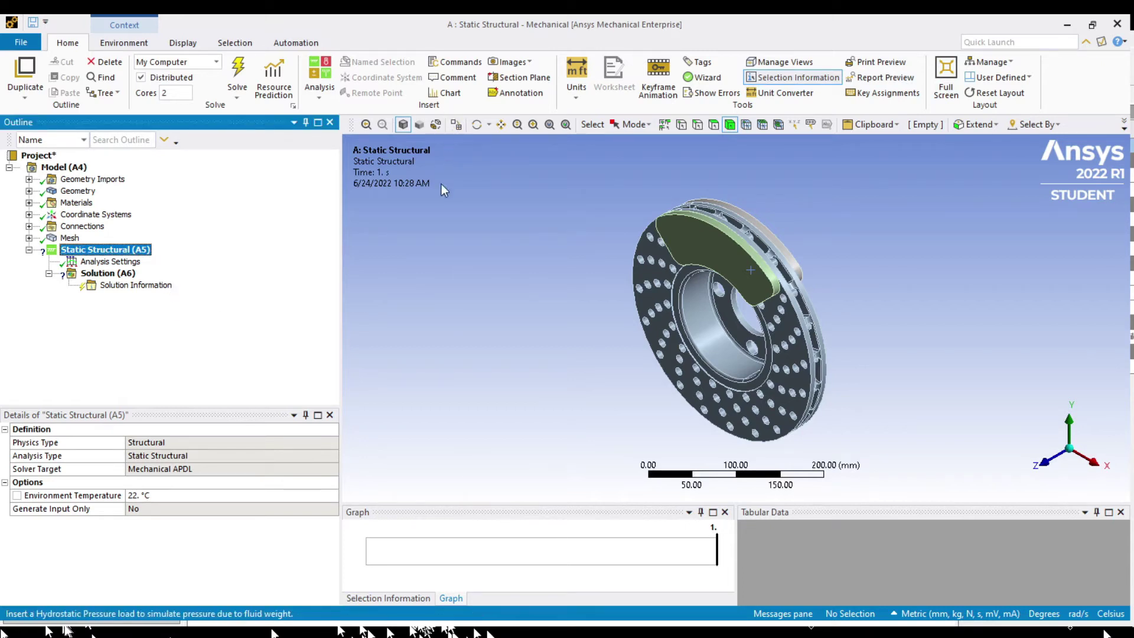
click(453, 327)
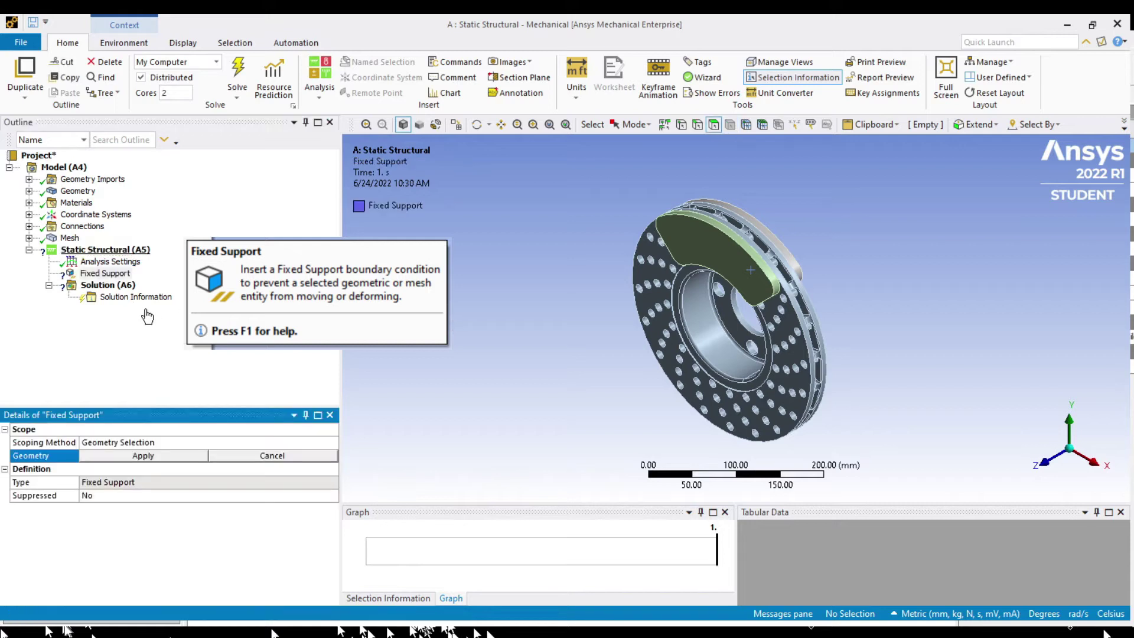
right_click(148, 309)
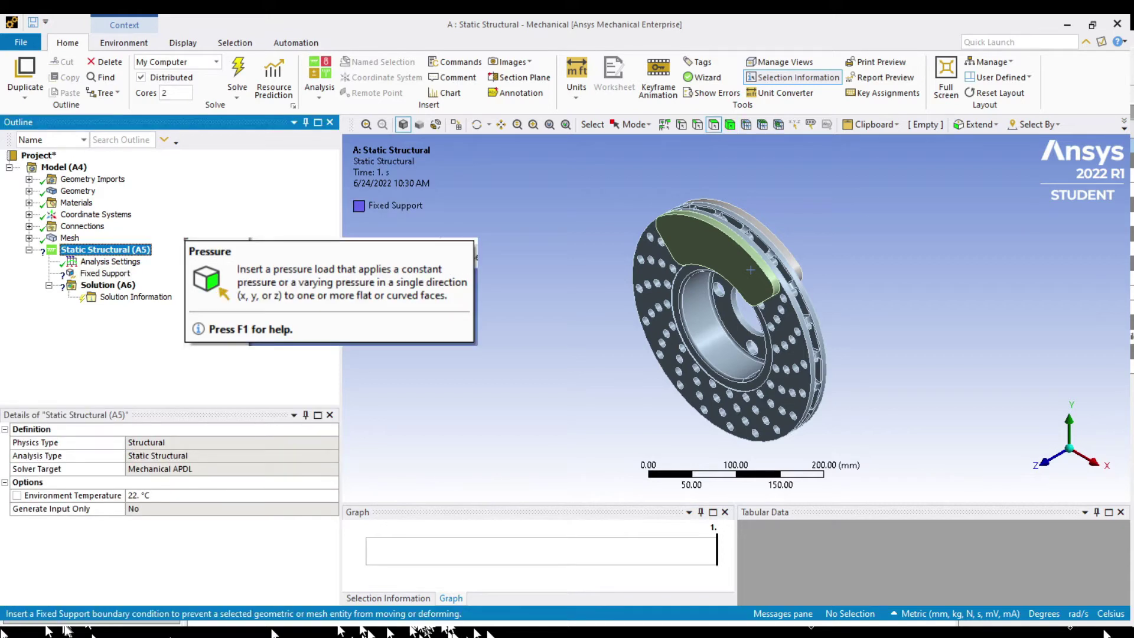
click(321, 79)
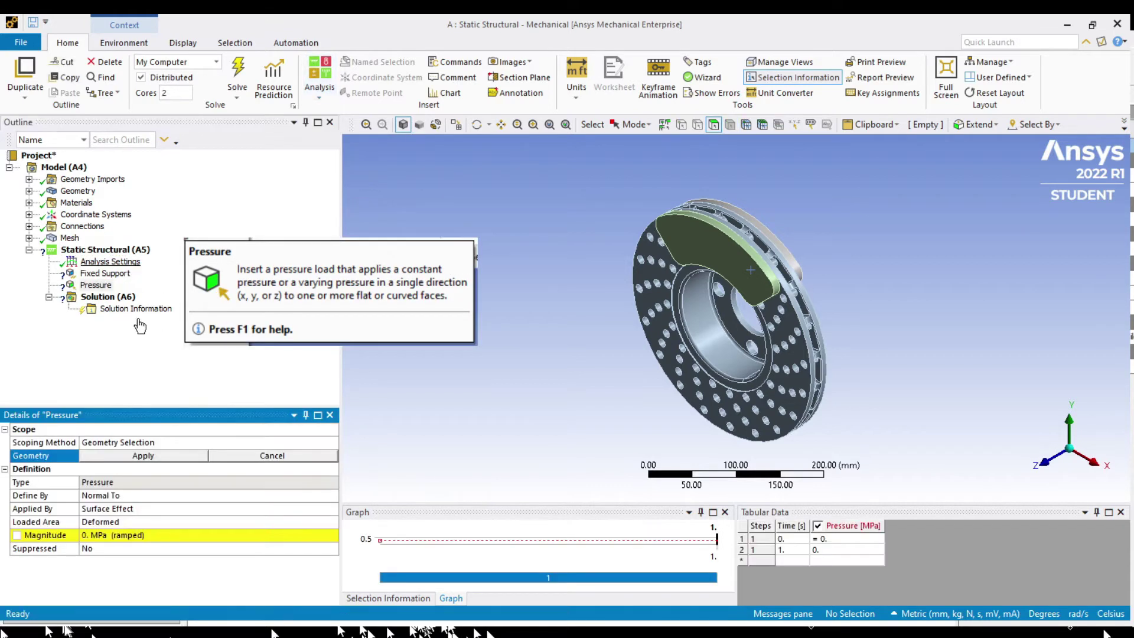
right_click(111, 250)
right_click(172, 305)
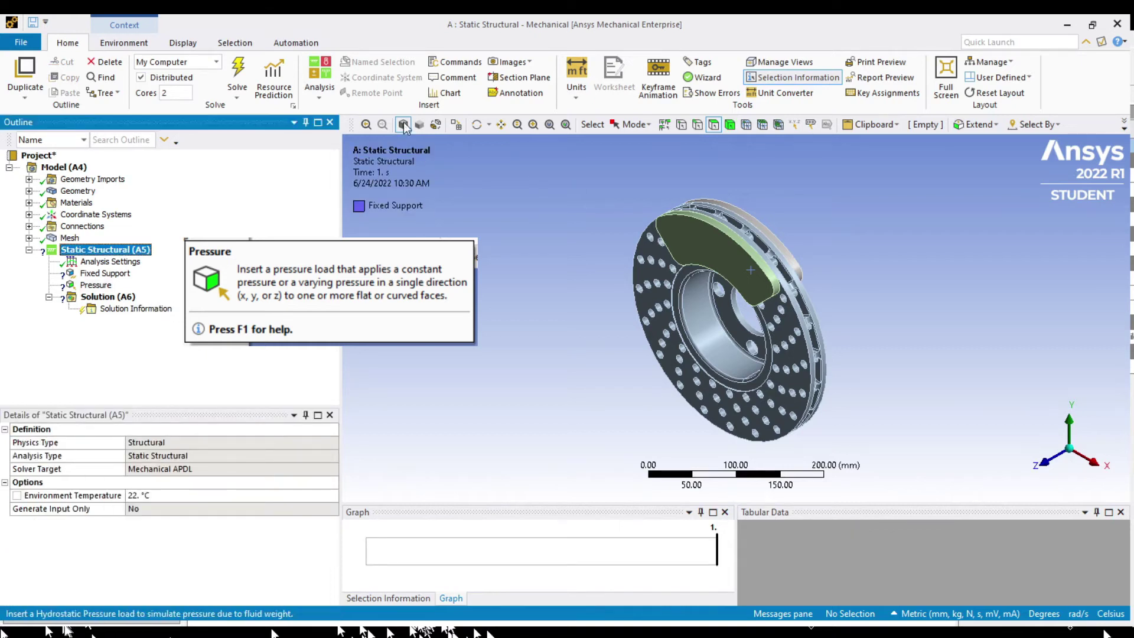
click(366, 231)
Rename the two pressure loads as Pressure 1.1 and Pressure 1.2
click(95, 284)
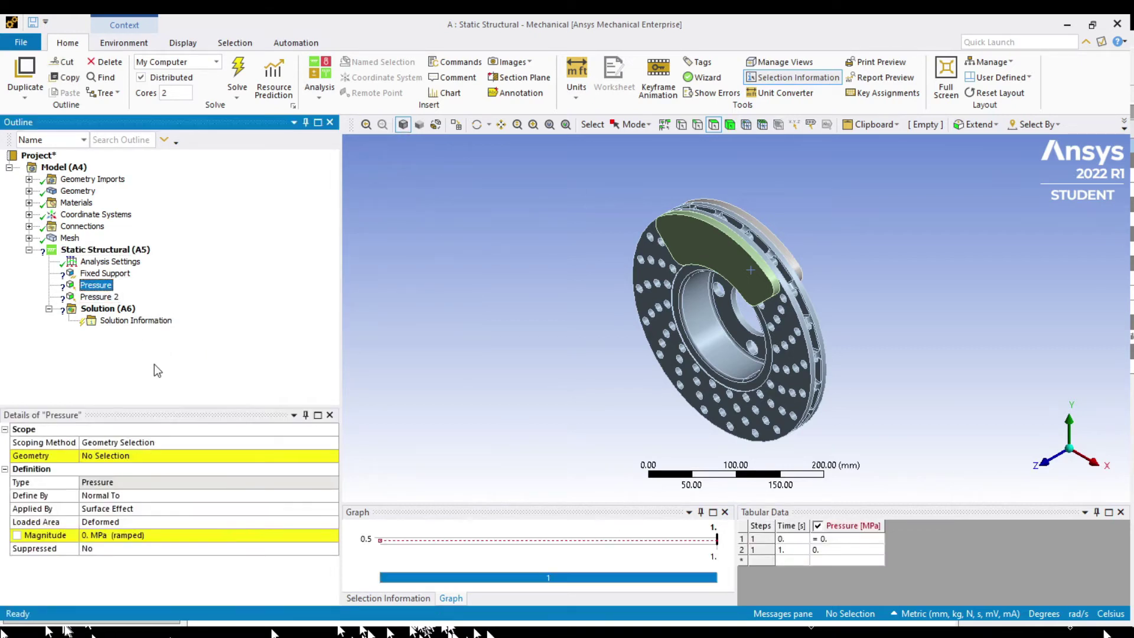
click(194, 484)
key(Right)
text(1.1)
key(Return)
text(2)
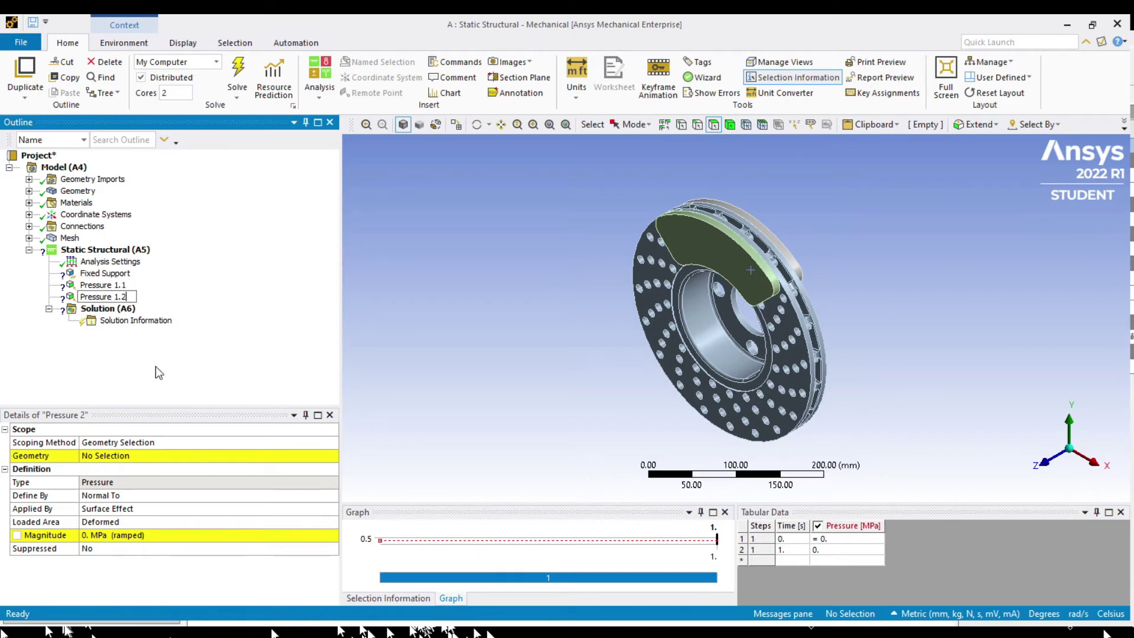
key(Return)
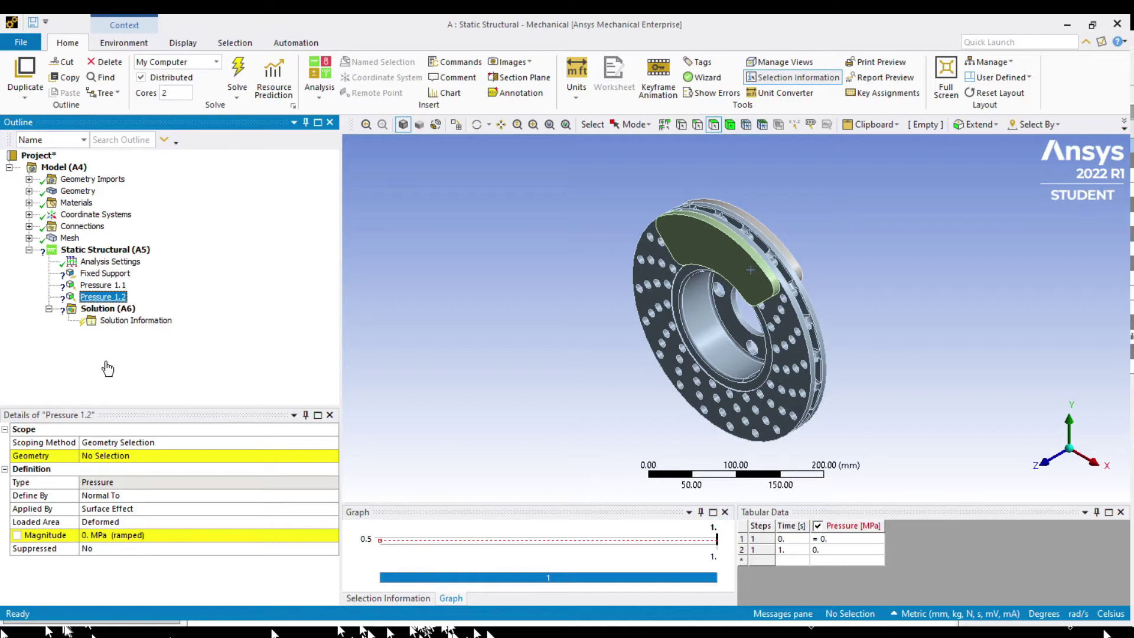
Scope the Fixed Support to the inner cylindrical faces of the four bolt holes around the disc hub's central bore
key(Up)
key(Up)
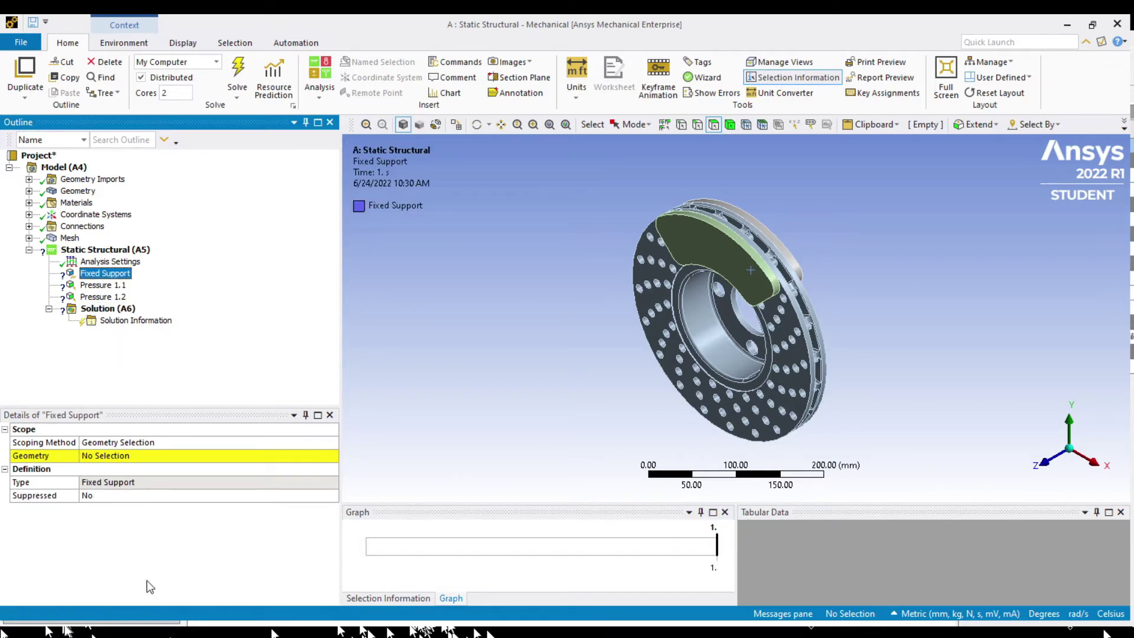
click(157, 569)
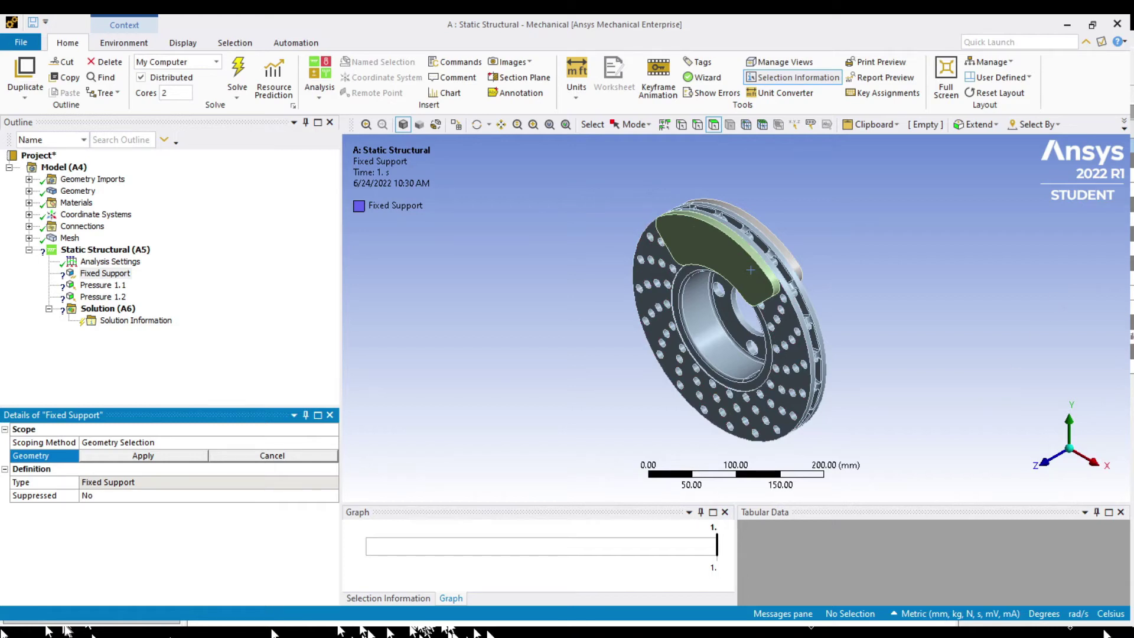
click(1094, 461)
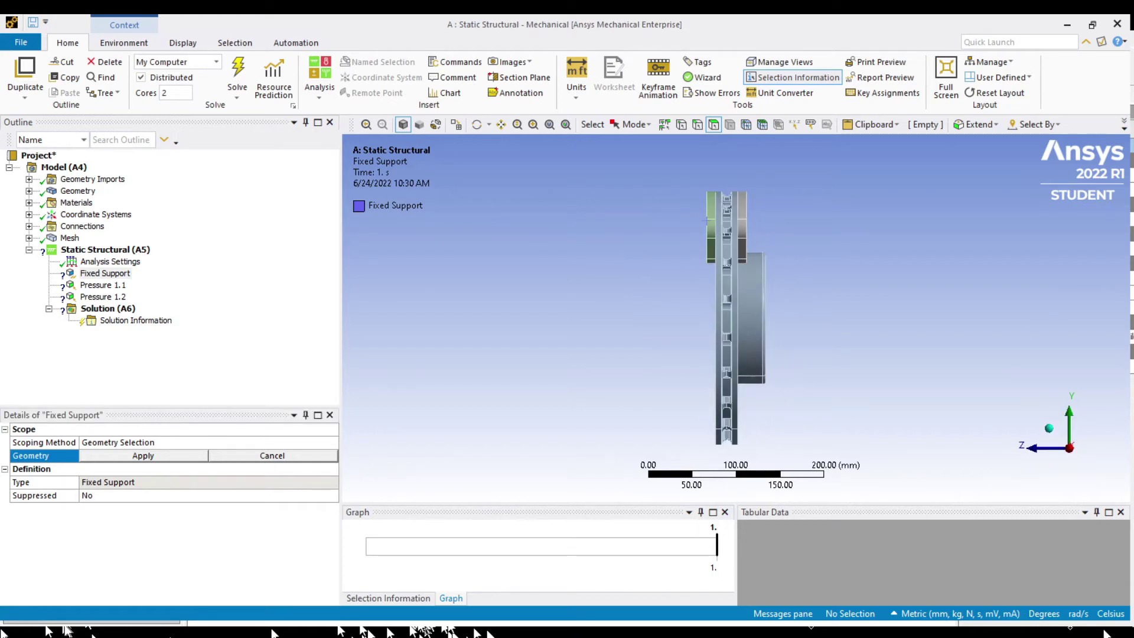
middle_drag(1120, 493, 980, 387)
scroll(974, 396, up, 2)
scroll(1095, 447, up, 2)
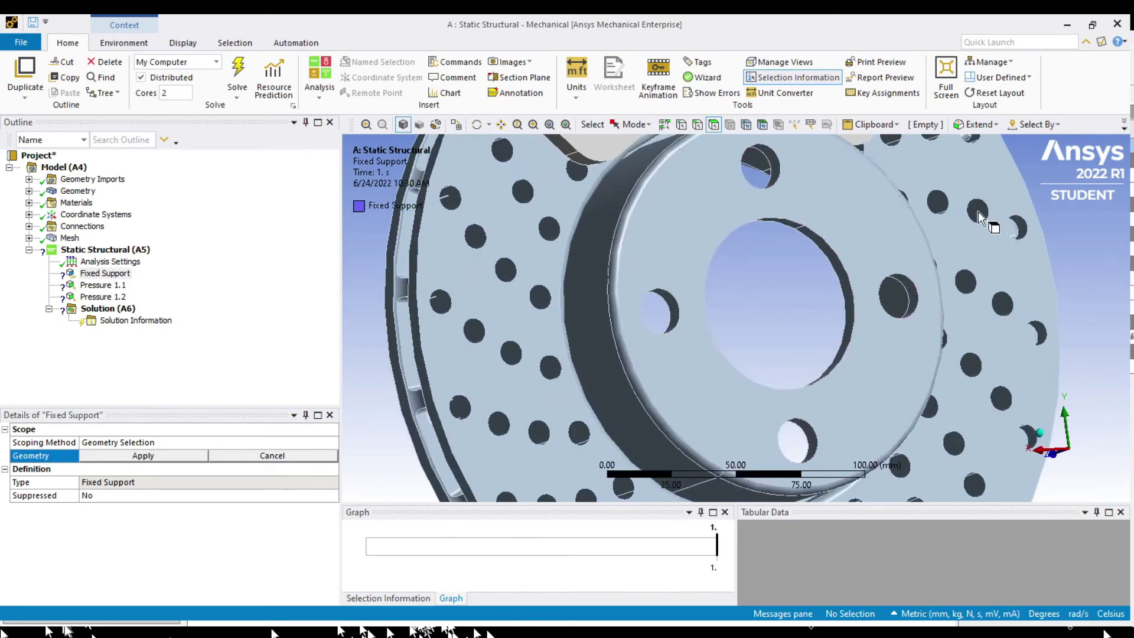
middle_drag(996, 239, 1025, 533)
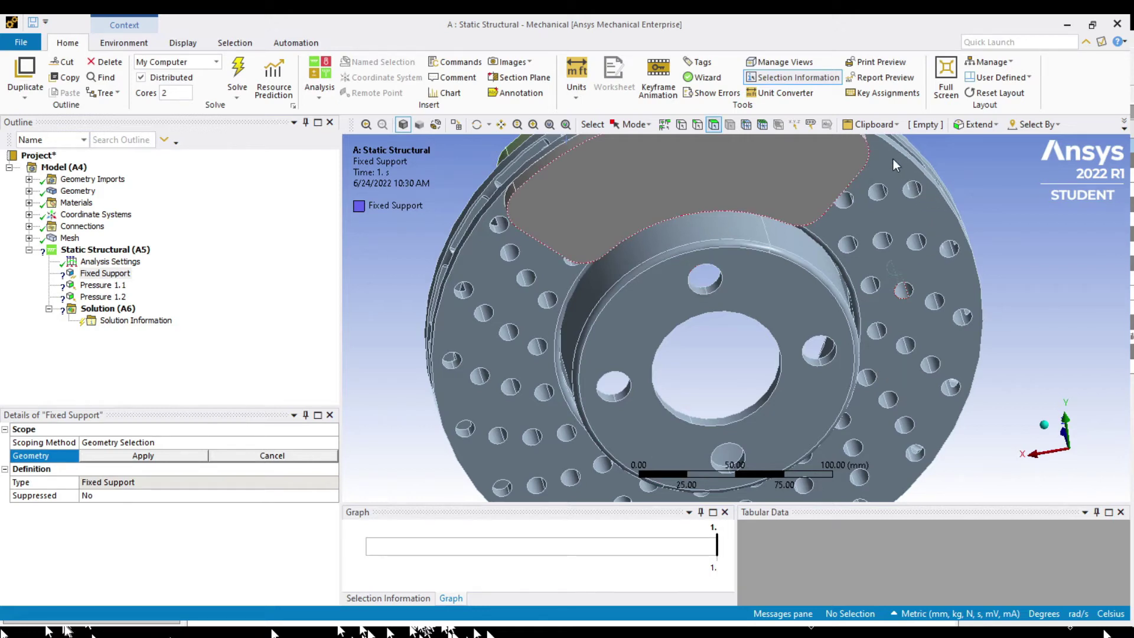
click(875, 361)
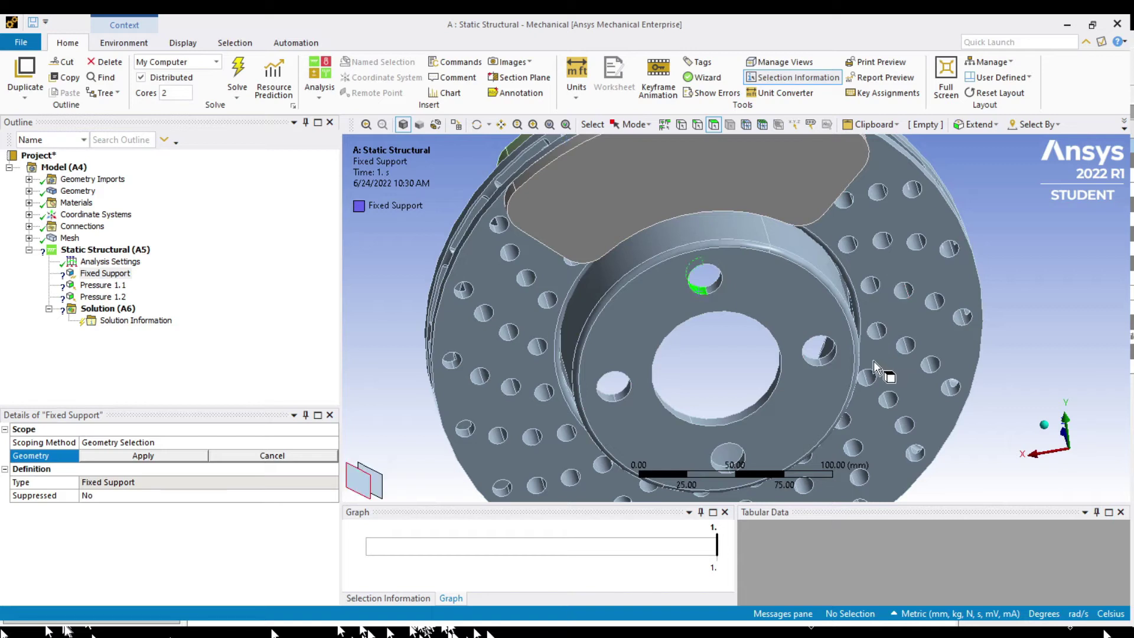
ctrl+click(891, 361)
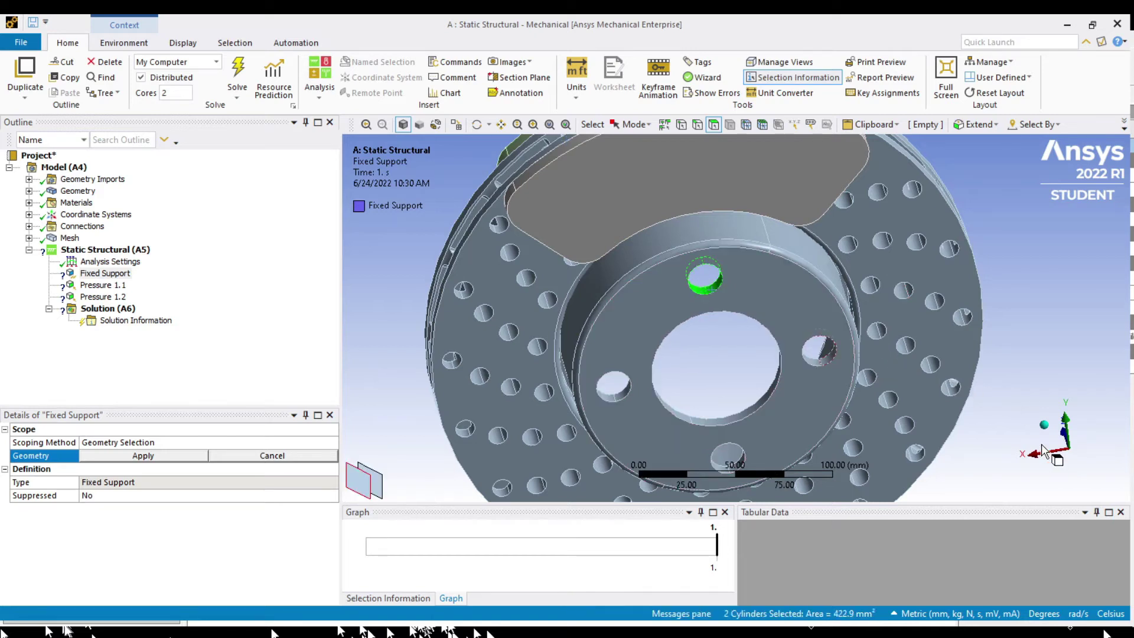
ctrl+click(818, 349)
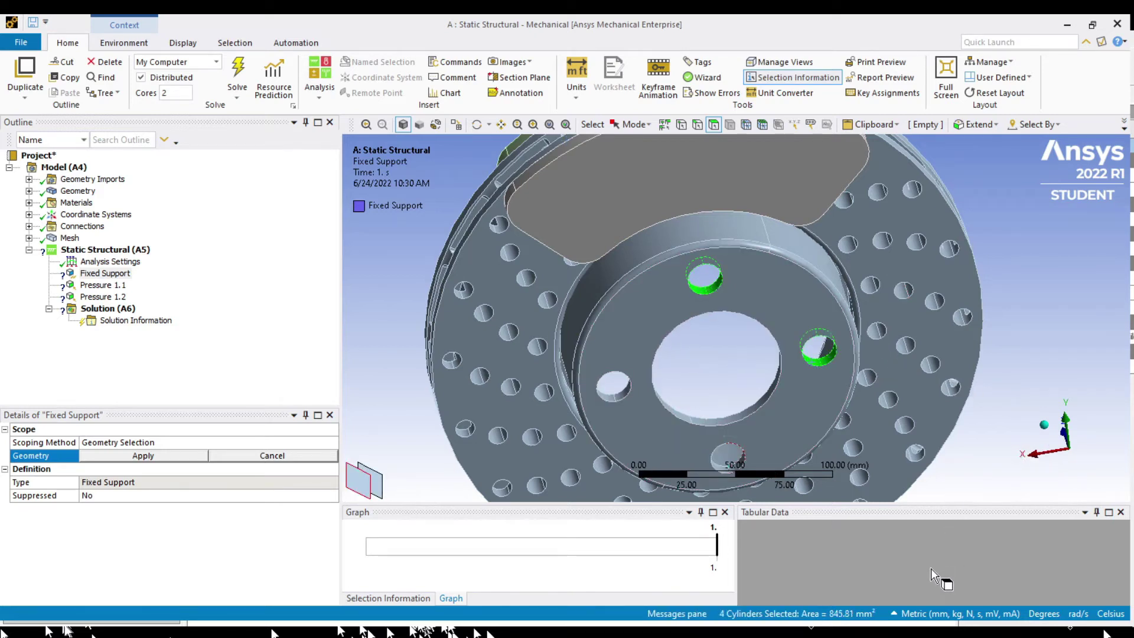
ctrl+click(732, 466)
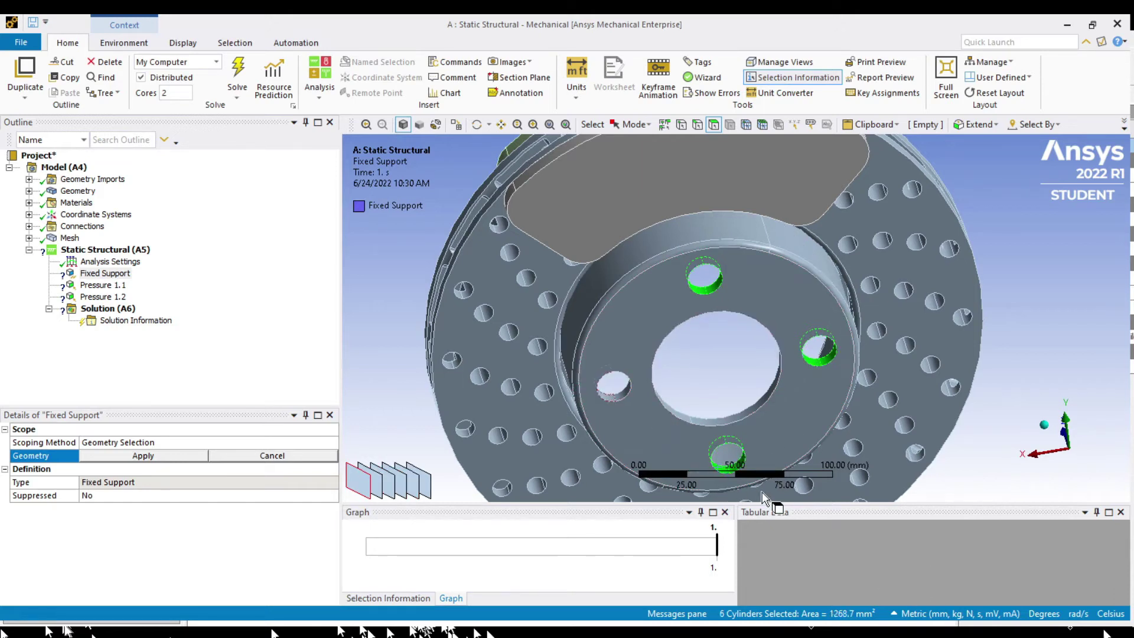
ctrl+click(613, 385)
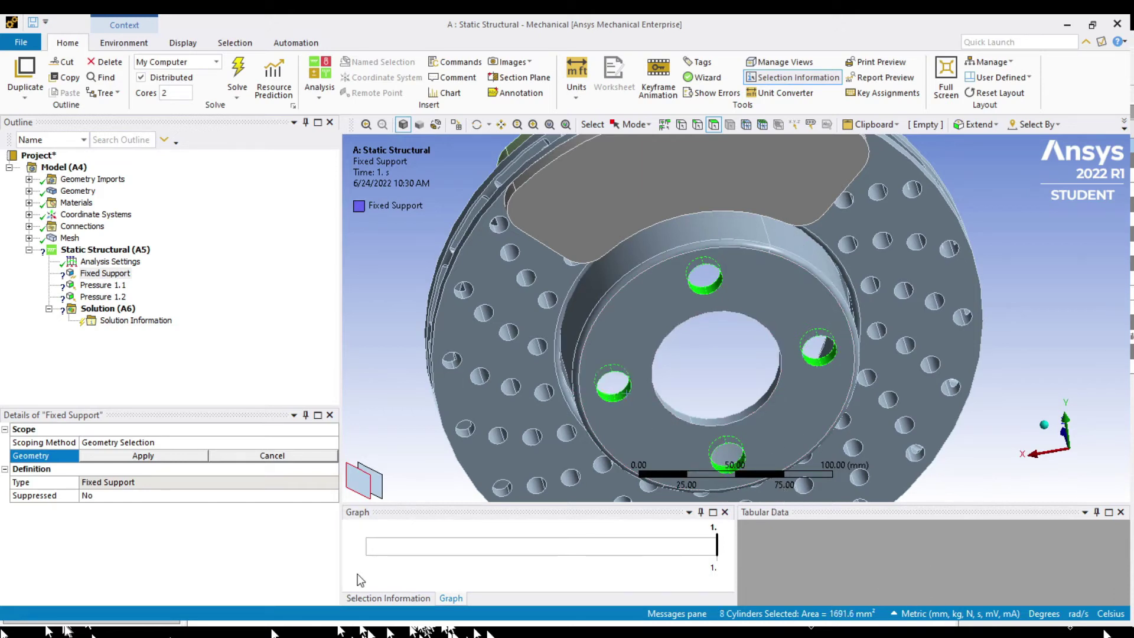
click(210, 569)
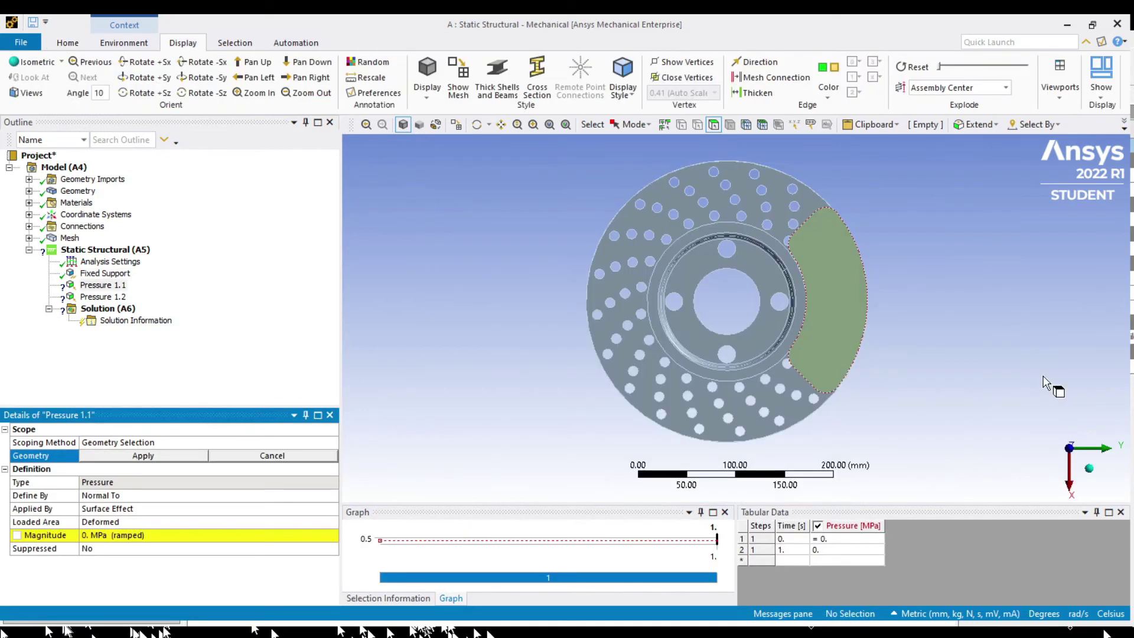
Scope Pressure 1.1 to the outer face of the green brake pad and set its magnitude to 5 MPa
click(1043, 376)
click(187, 571)
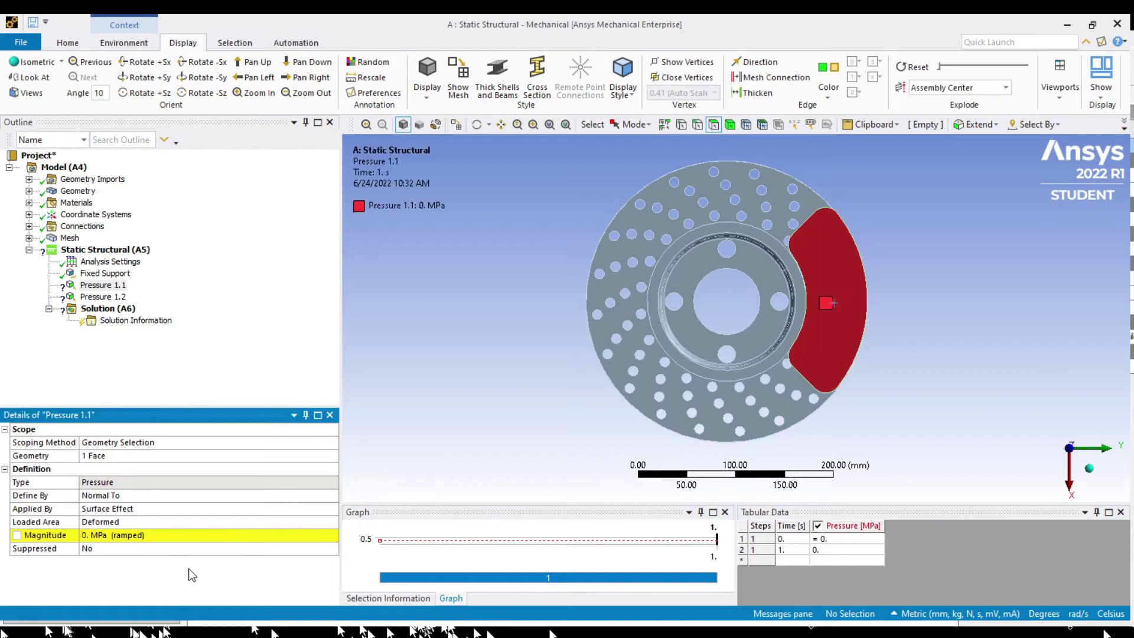
click(187, 535)
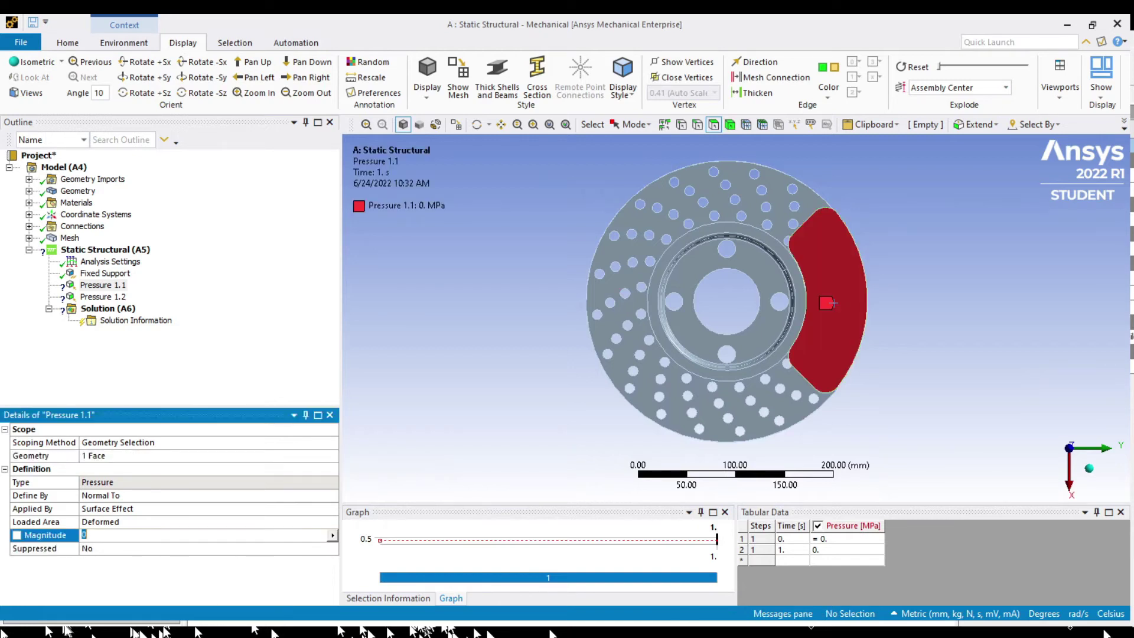
text(5)
key(Return)
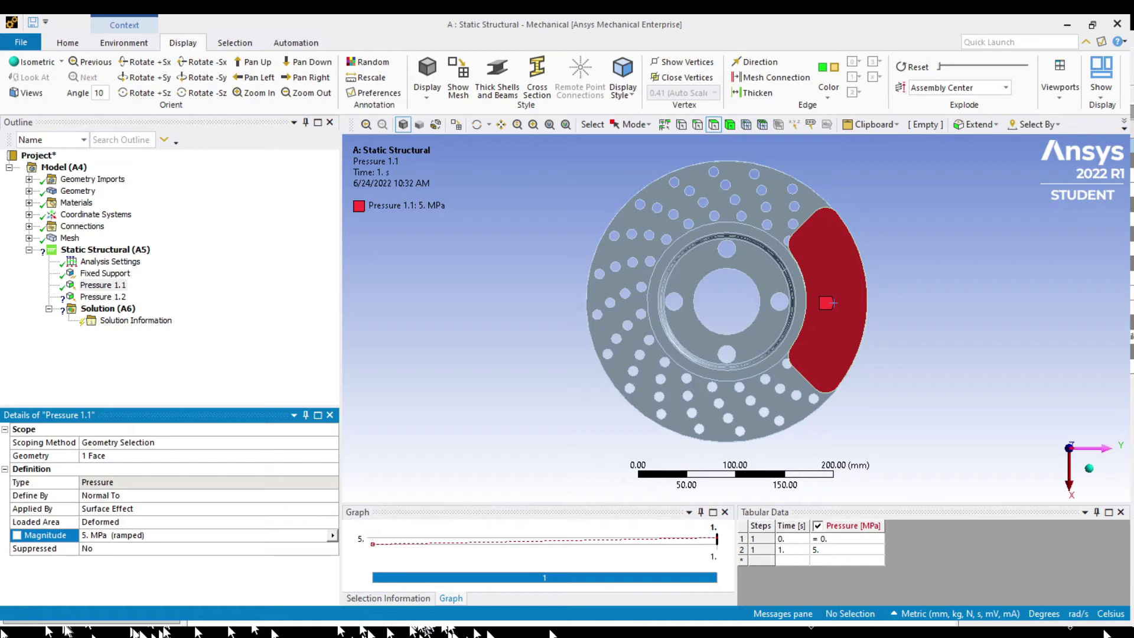
Scope Pressure 1.2 to the outer face of the opposite grey brake pad and set its magnitude to 5 MPa
click(1101, 448)
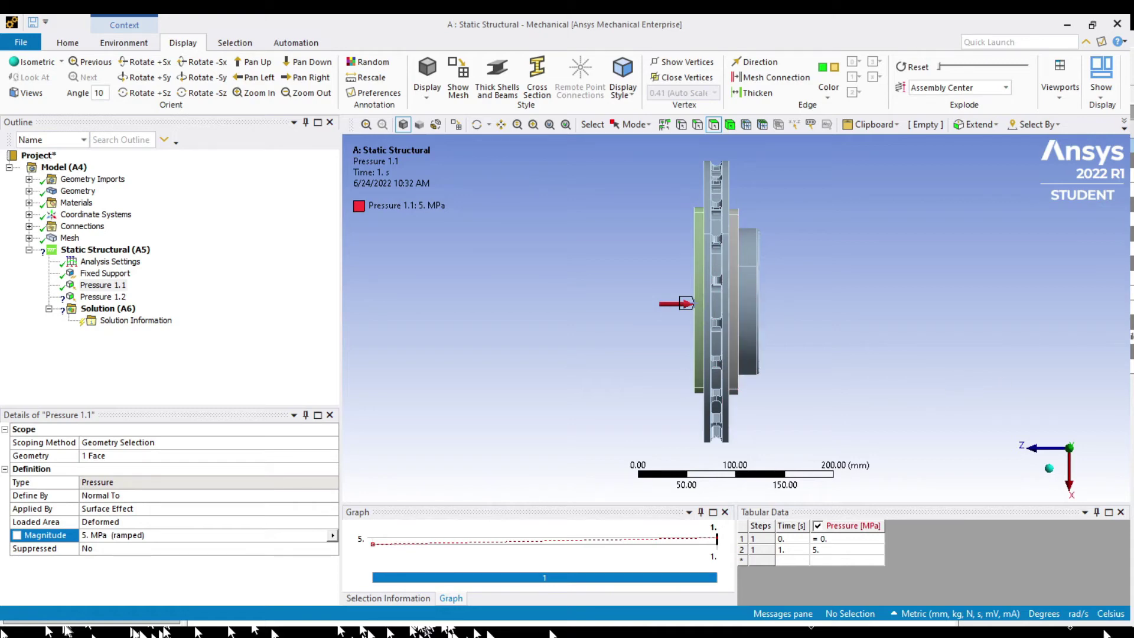
click(1096, 448)
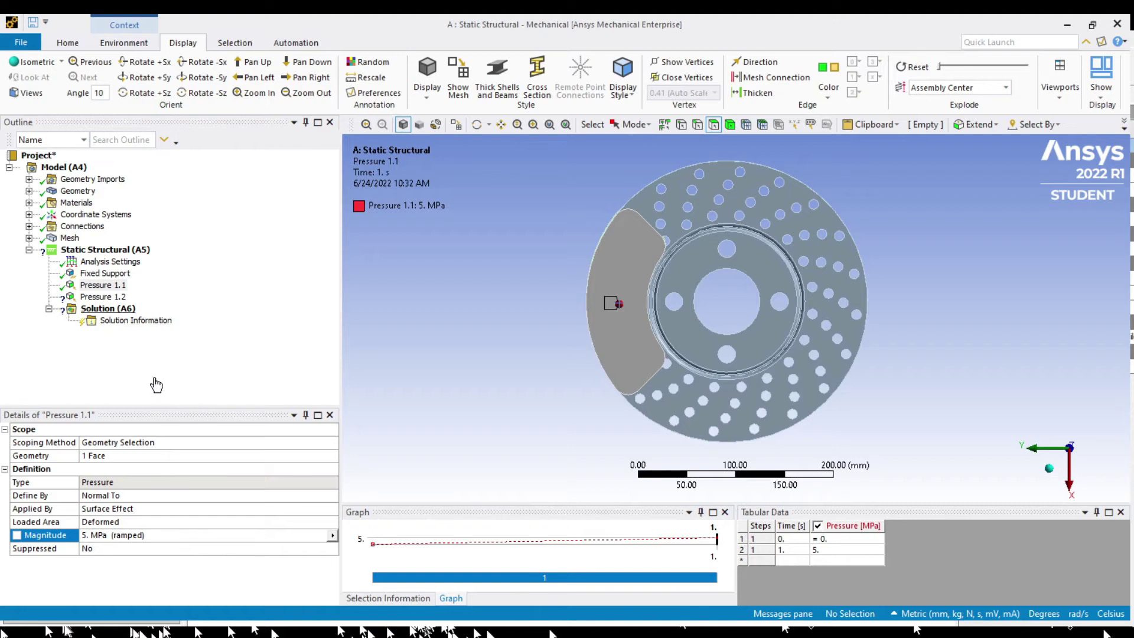
click(106, 296)
click(177, 455)
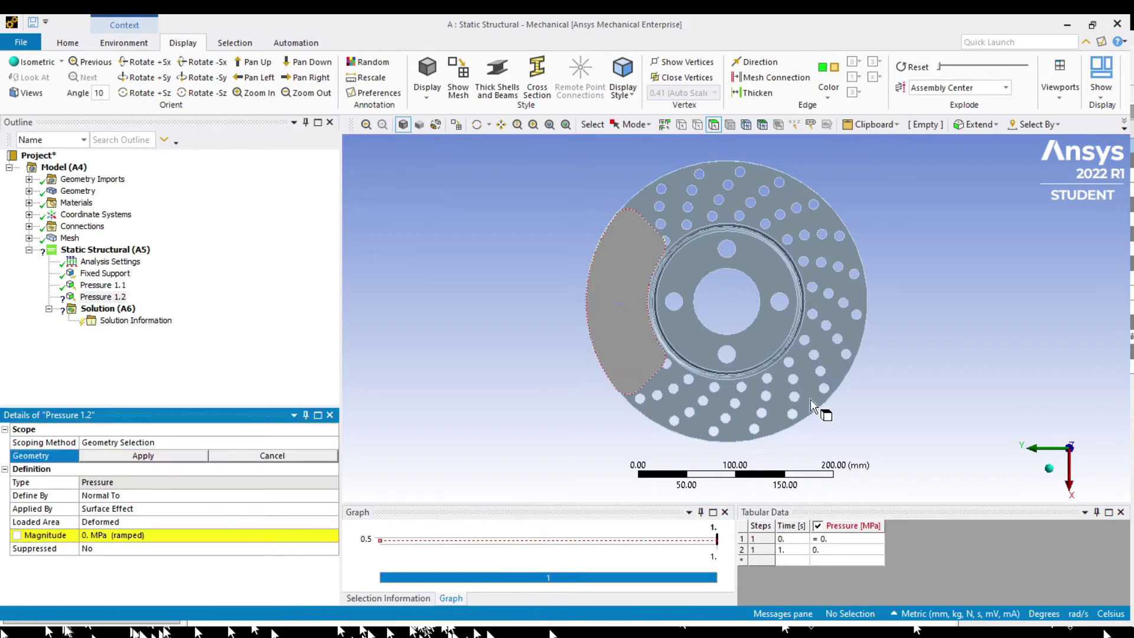
click(623, 304)
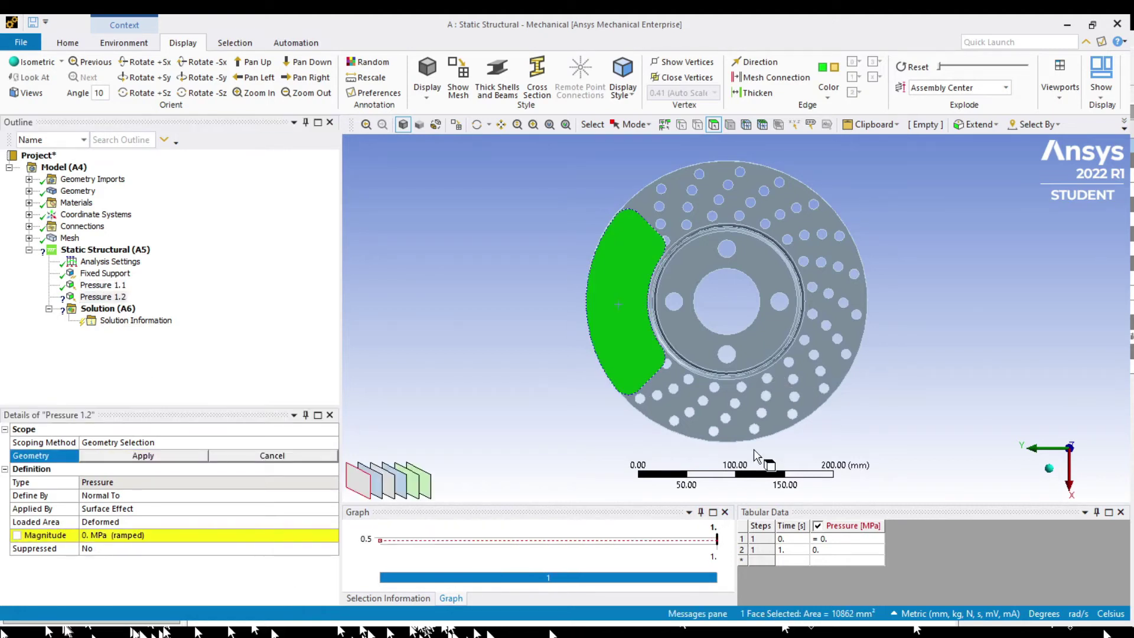
click(190, 564)
click(155, 535)
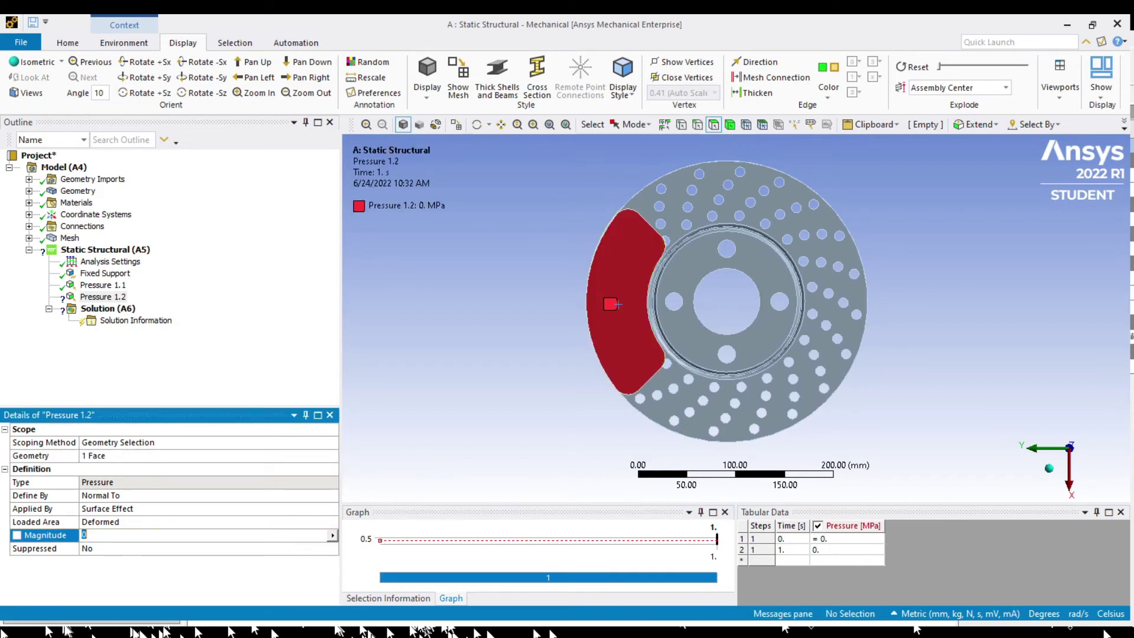
text(5)
key(Return)
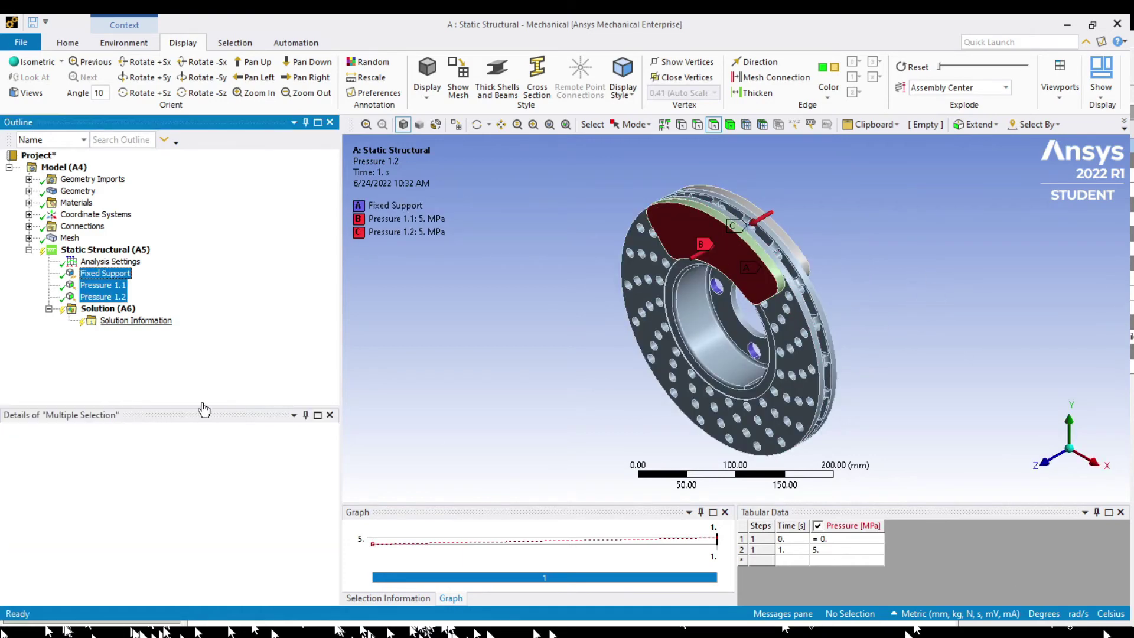
Add Total Deformation, Equivalent Stress, Normal Elastic Strain, a Stress Tool, and a Fatigue Tool with Life, Safety Factor and Fatigue Sensitivity to the solution
click(107, 308)
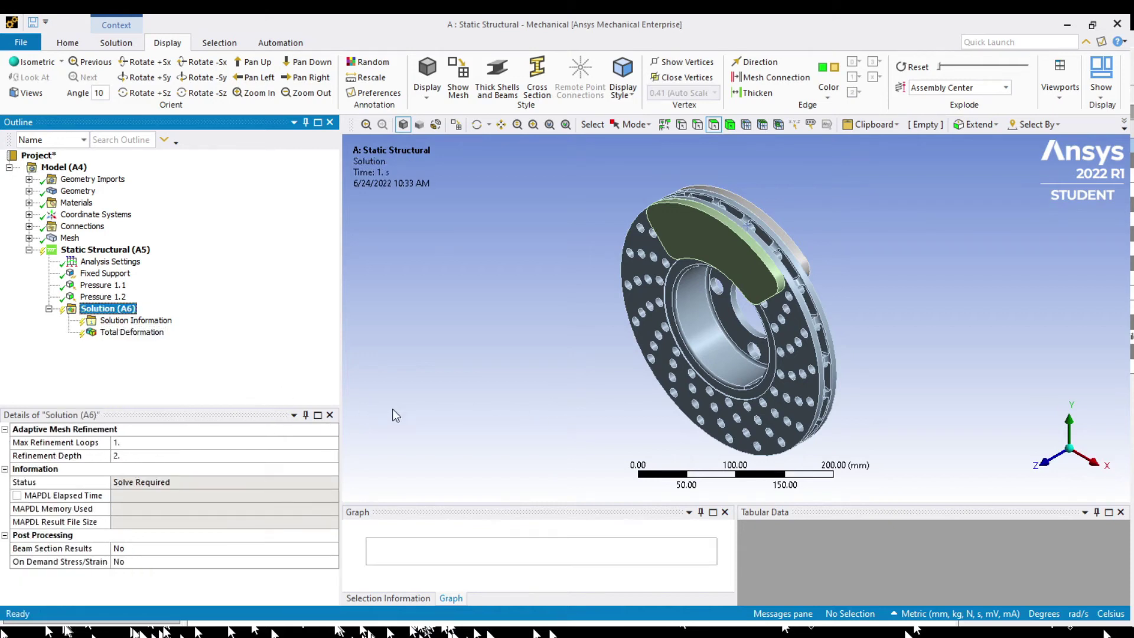
click(555, 423)
right_click(152, 387)
right_click(152, 390)
click(551, 560)
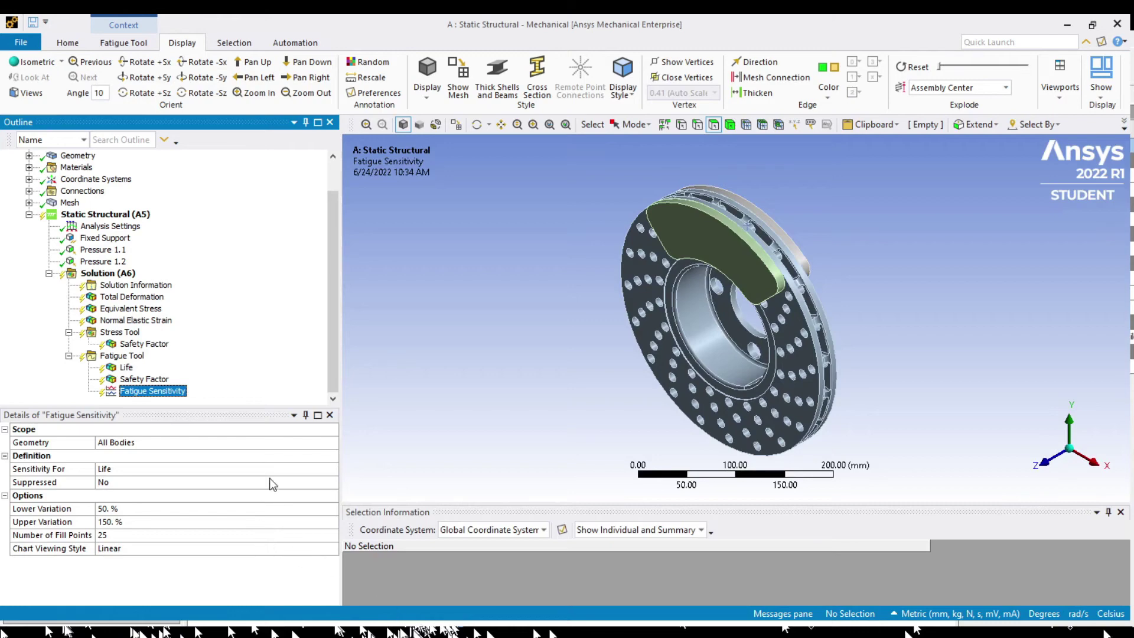
Set the Fatigue Tool's mean stress theory to Goodman
click(126, 368)
click(140, 379)
click(121, 355)
click(333, 573)
click(219, 535)
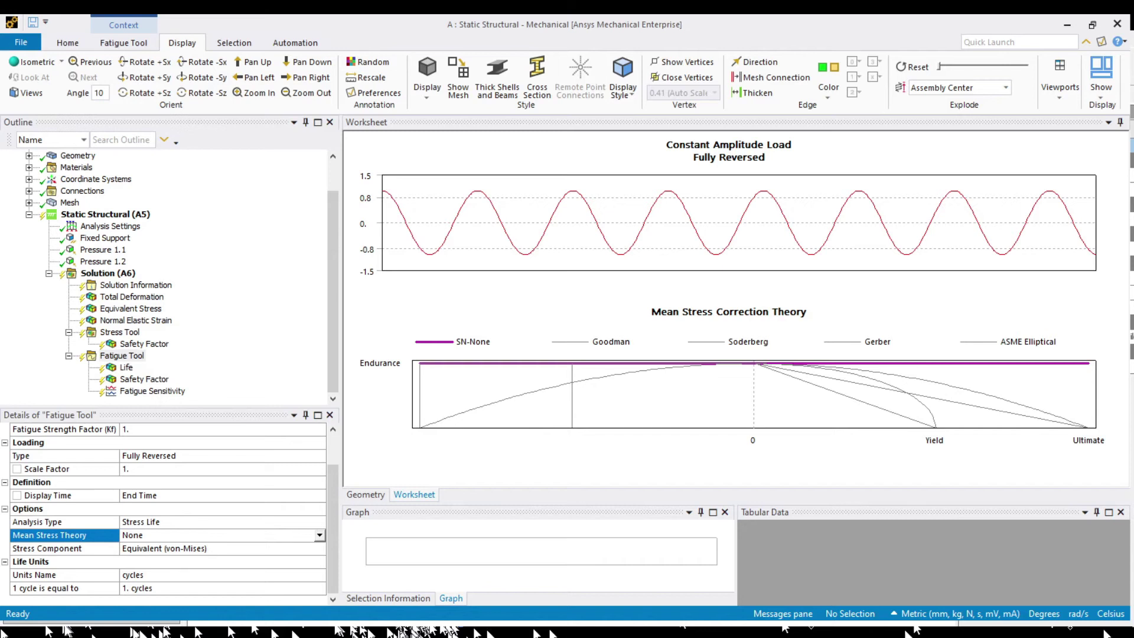
click(154, 557)
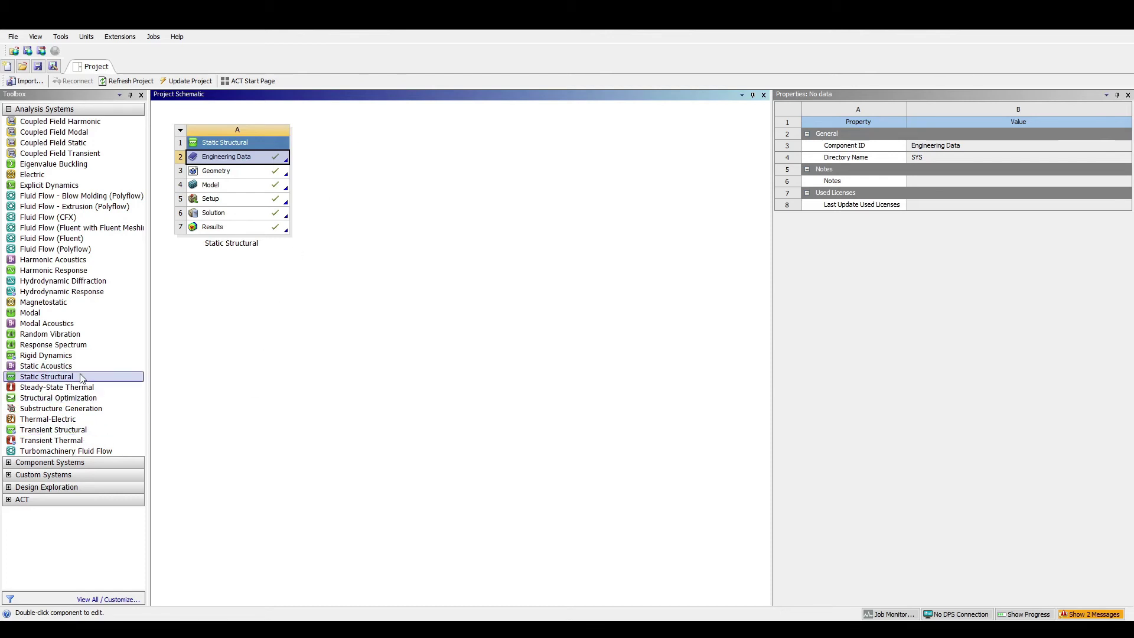
In Workbench, add two more Static Structural systems in a chain, each sharing the previous system's Engineering Data, Geometry and Model
drag(83, 377, 248, 184)
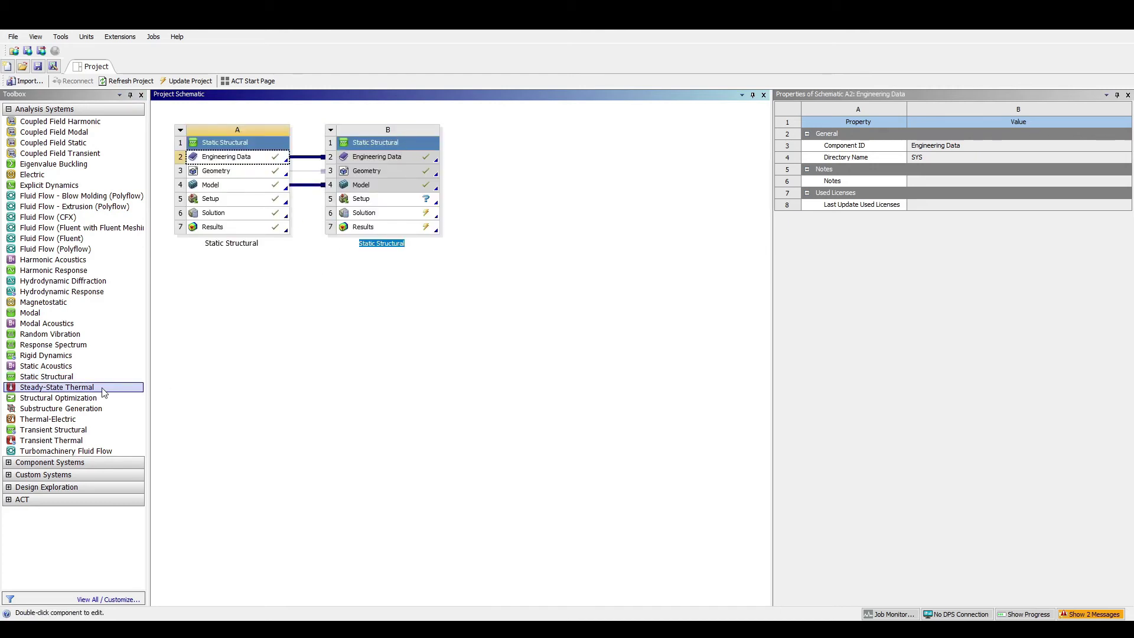
drag(62, 382, 387, 335)
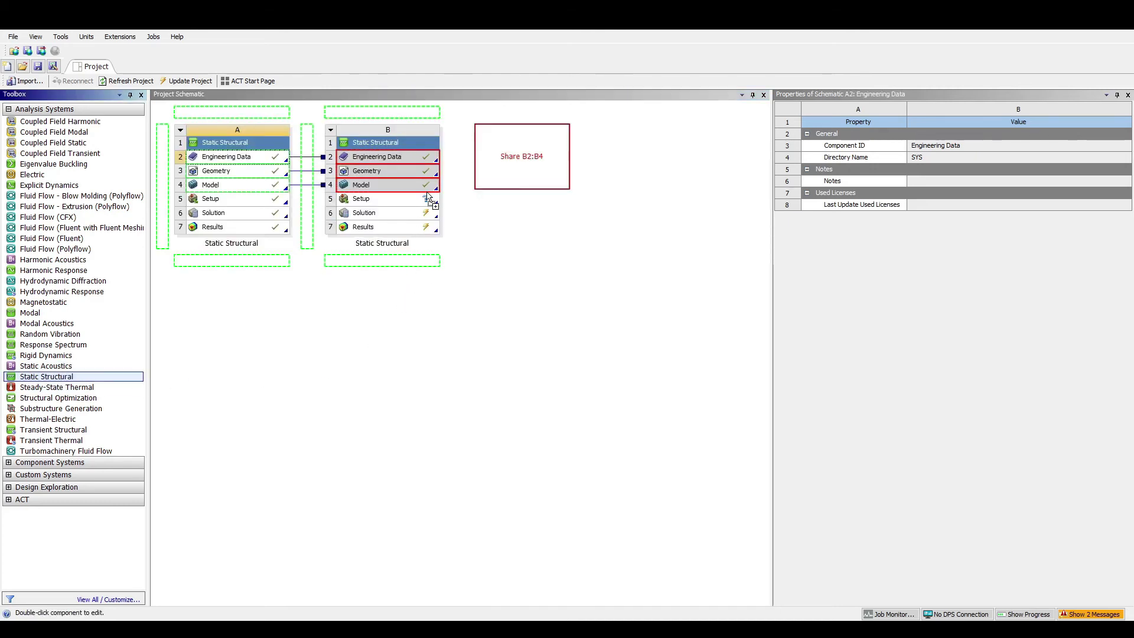
drag(427, 192, 425, 192)
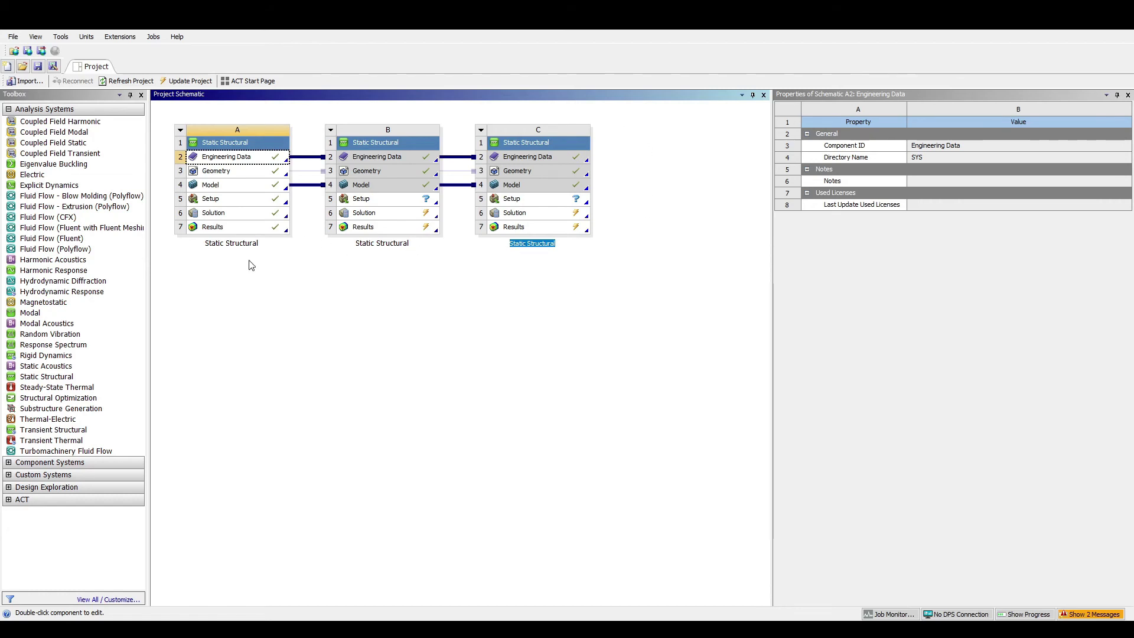
Rename systems A, B and C as Pressure 1: 5MPa, Pressure 2: 10MPa and Pressure 3: 15MPa
double_click(246, 243)
text(Pressure 1: 5MPa)
double_click(370, 243)
text(Pressure 2: 10MPa)
key(Return)
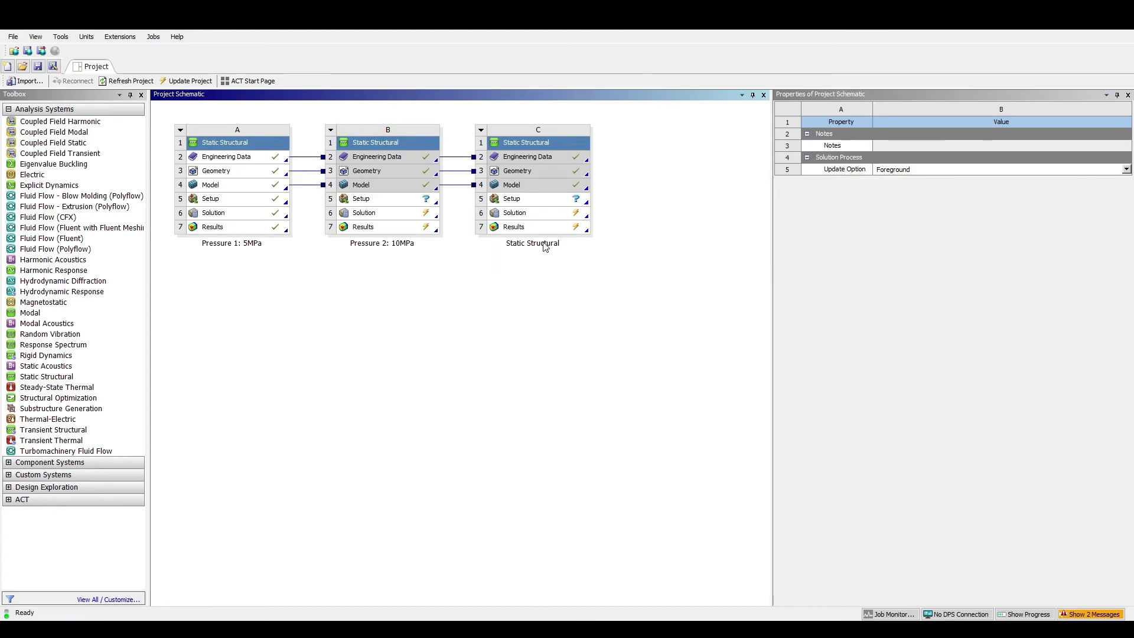
double_click(545, 244)
text(Pressure 3: 15MPa)
key(Return)
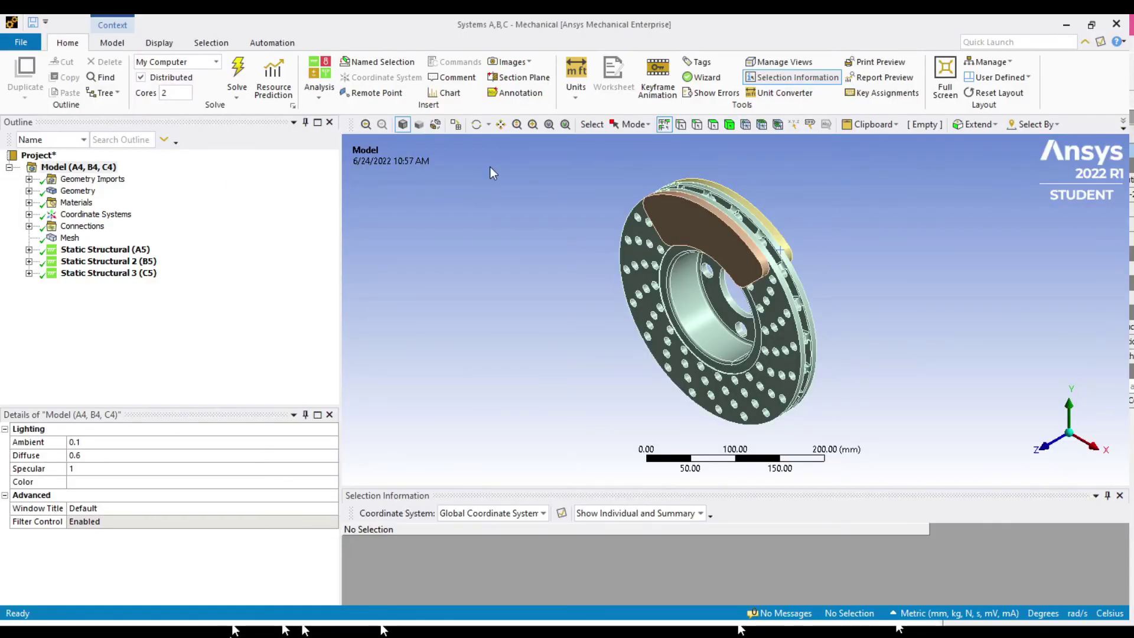
In Mechanical, review which bodies the Structural Steel and Aluminum Alloy assignments cover
click(77, 202)
click(29, 202)
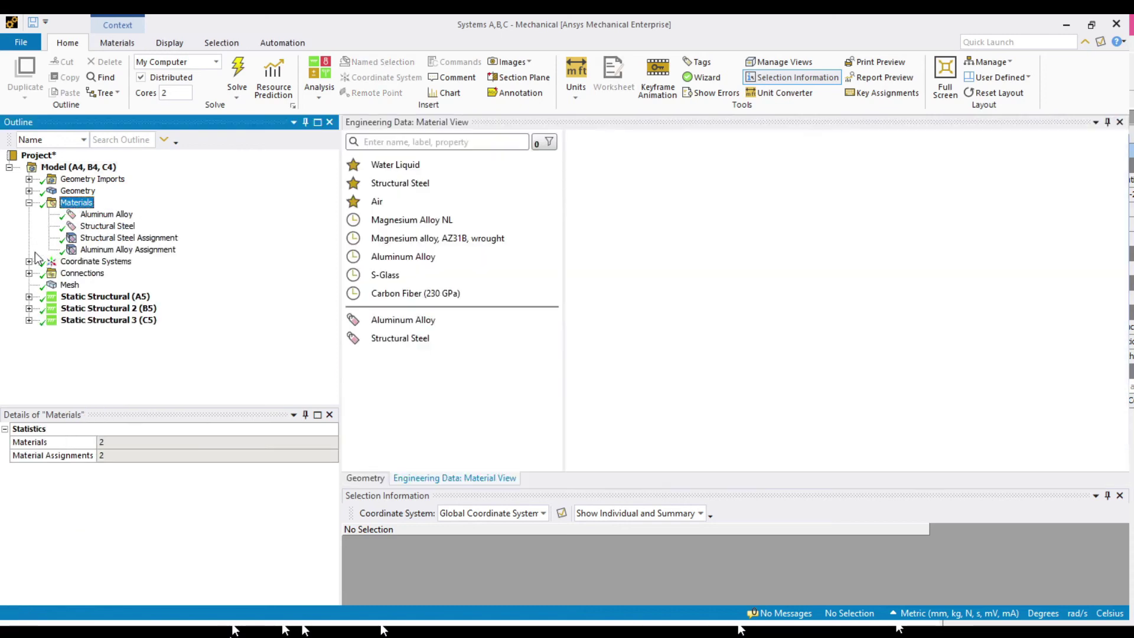
click(96, 237)
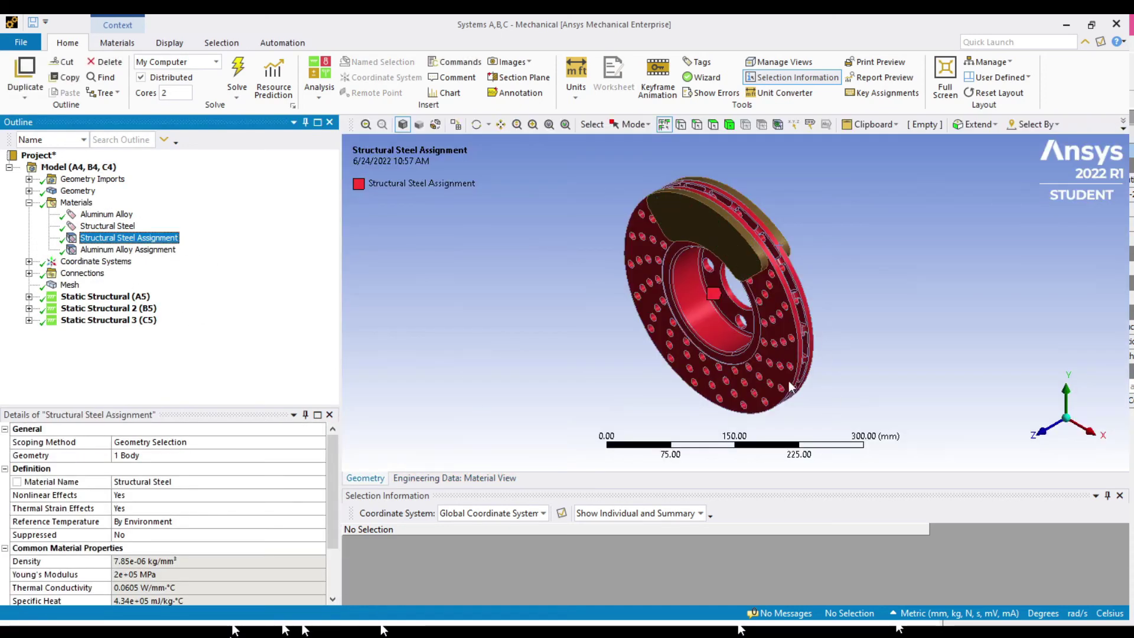
key(Down)
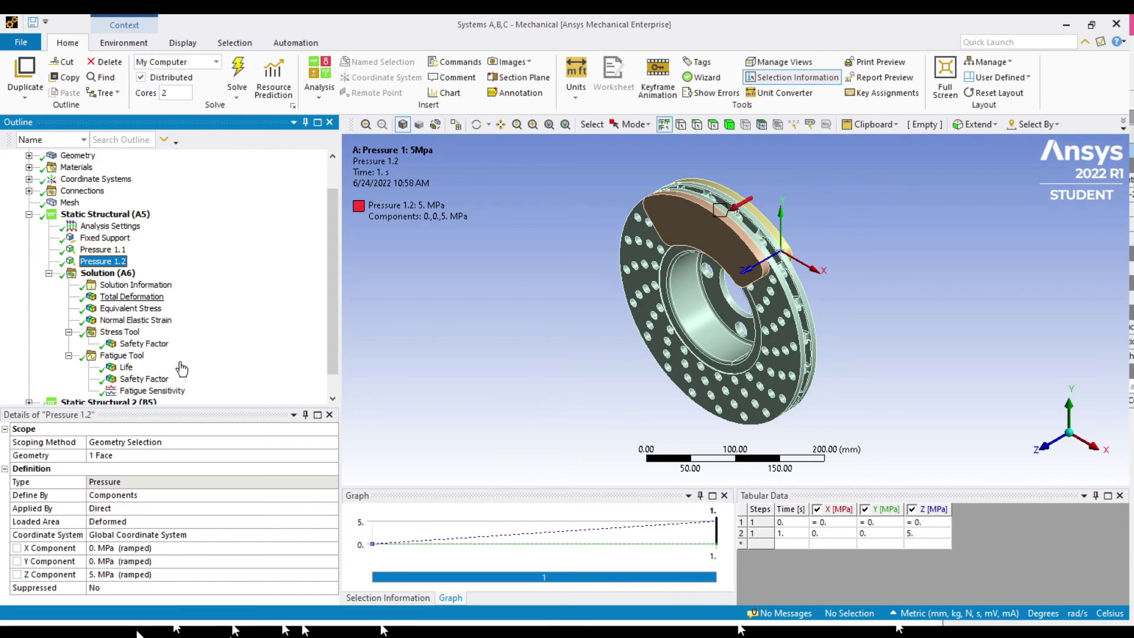
Review the first system's total deformation, equivalent stress, normal elastic strain and stress tool results, and the Fatigue Tool settings
key(Down)
key(Down)
key(Down)
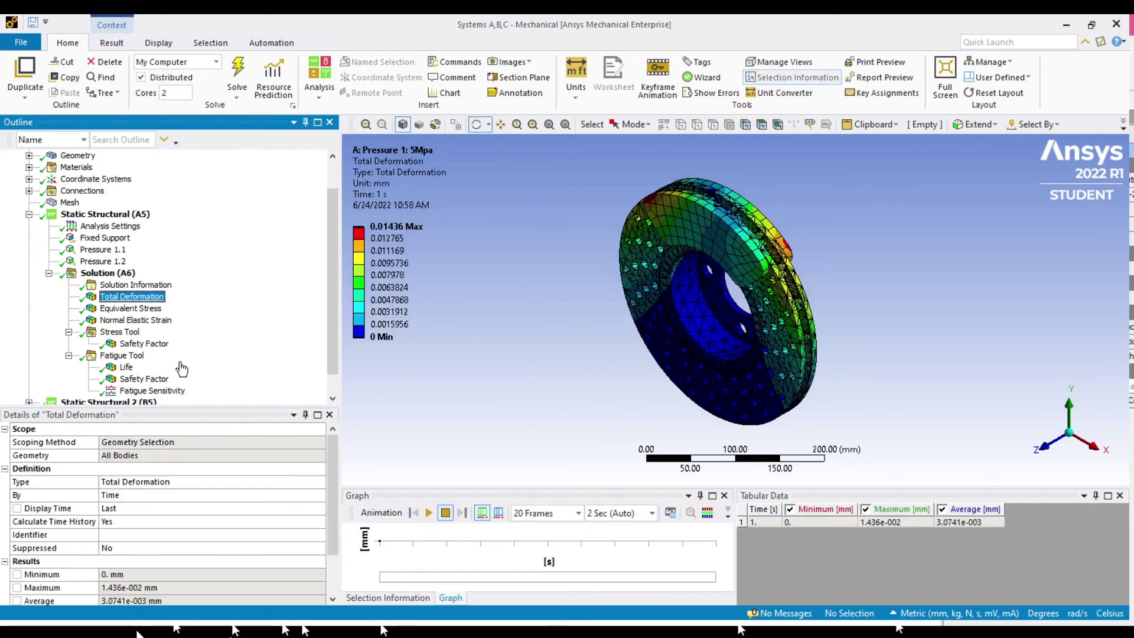
key(Down)
key(Down)
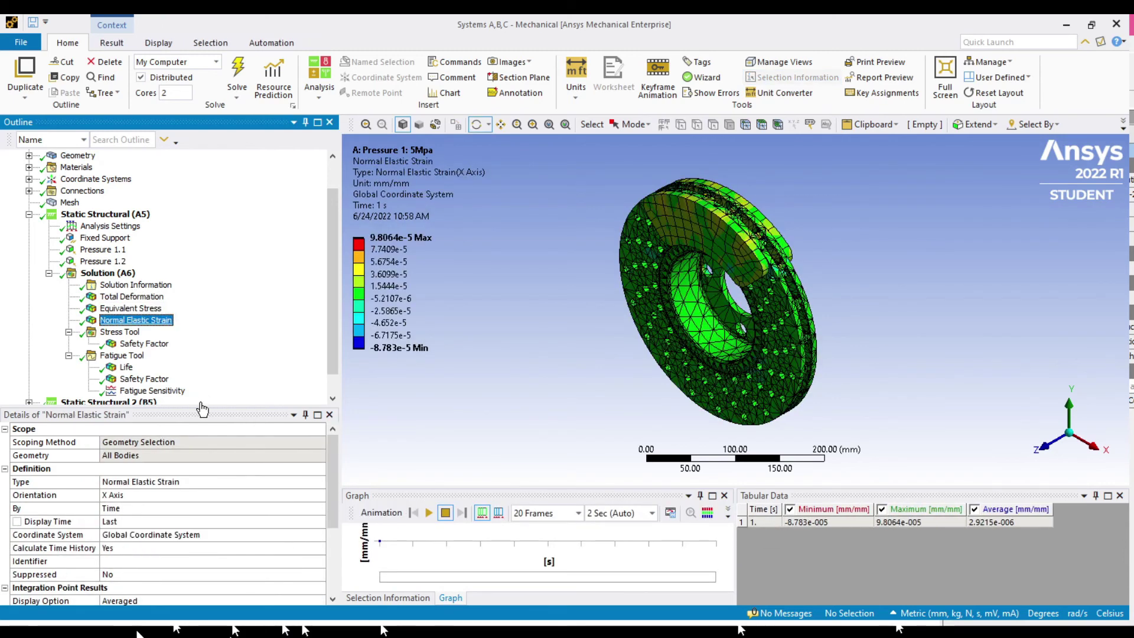
key(Down)
key(Down)
key(Down)
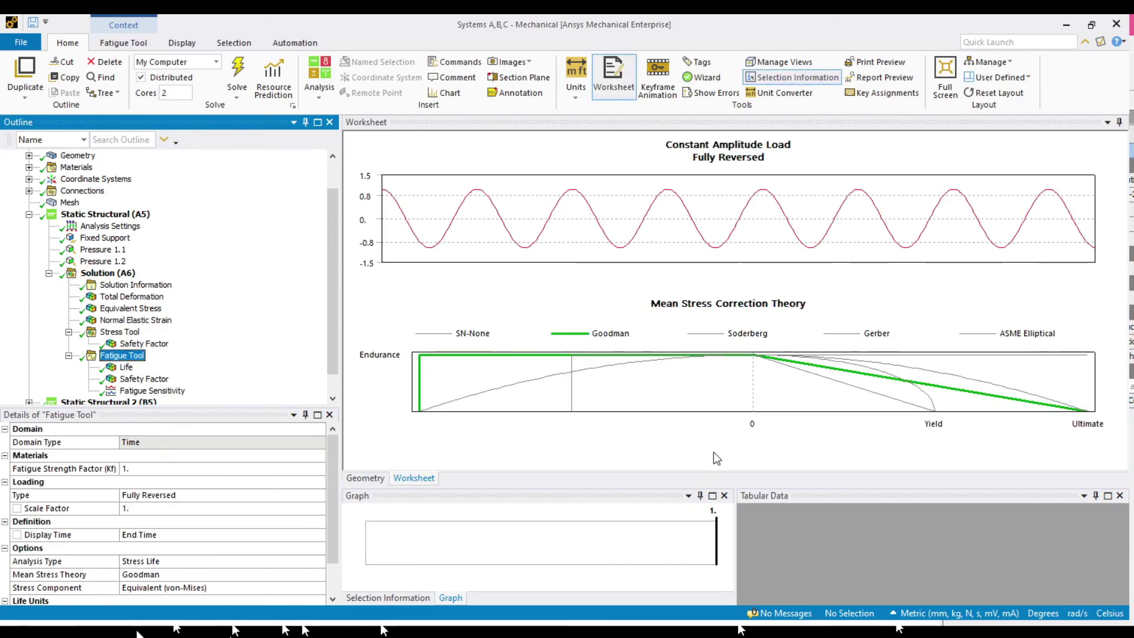
Review the first system's fatigue life, fatigue safety factor and fatigue sensitivity results under the Fatigue Tool
key(Down)
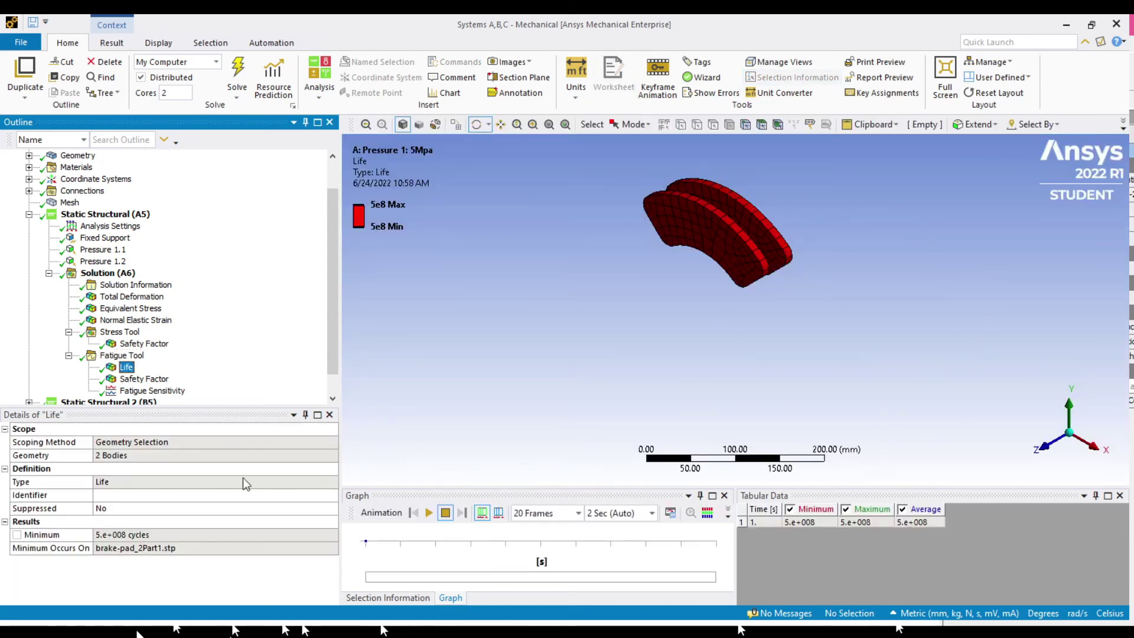
key(Down)
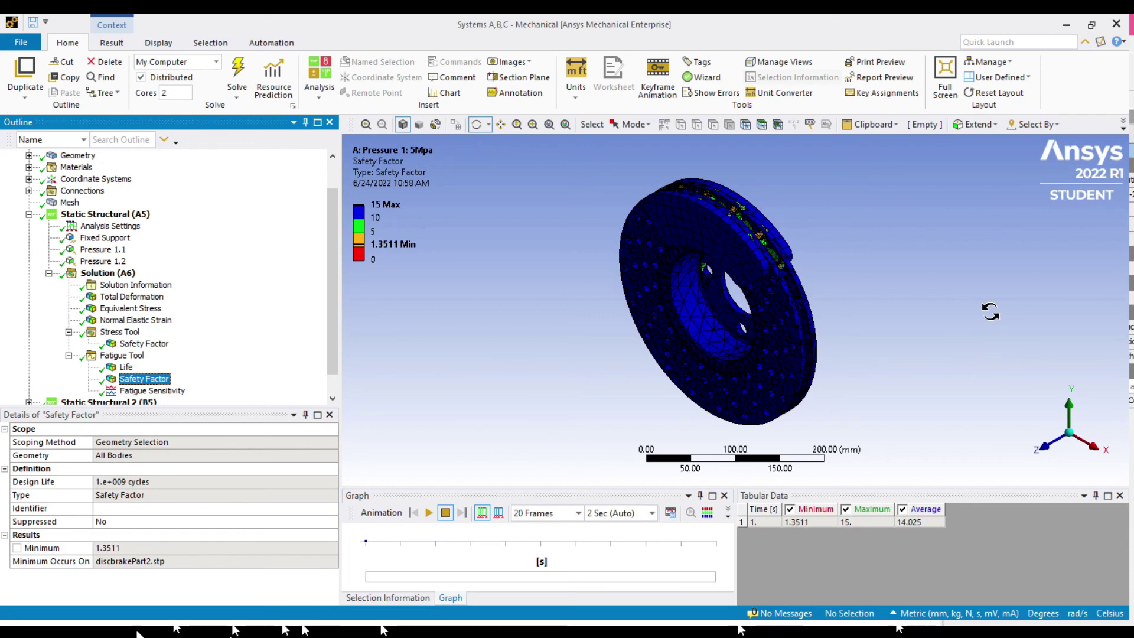
key(Down)
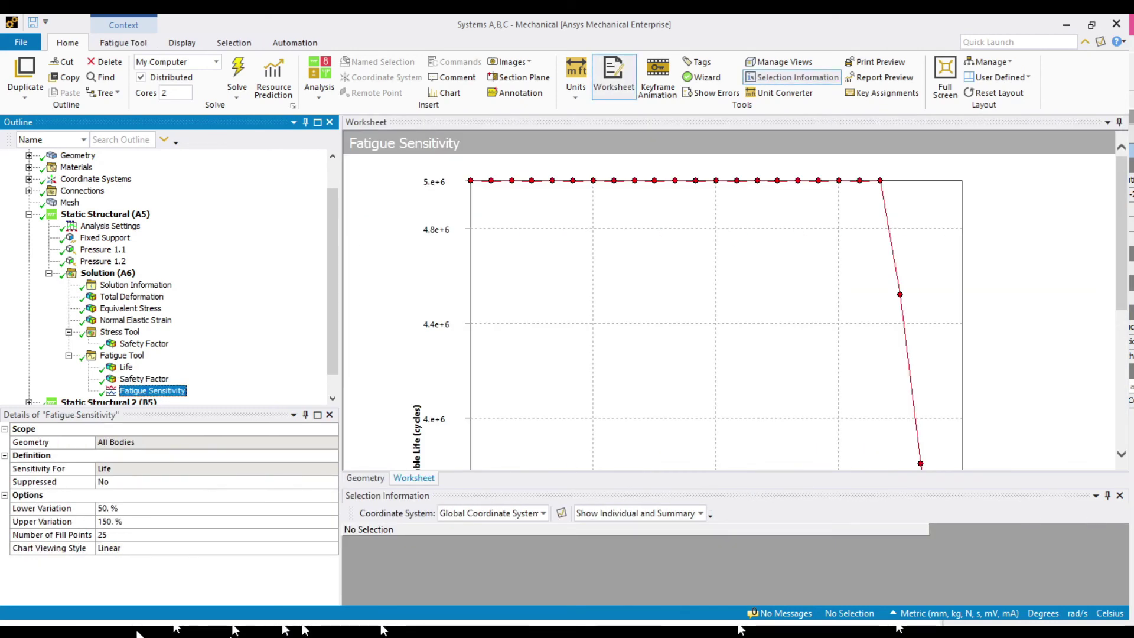
scroll(735, 300, down, 5)
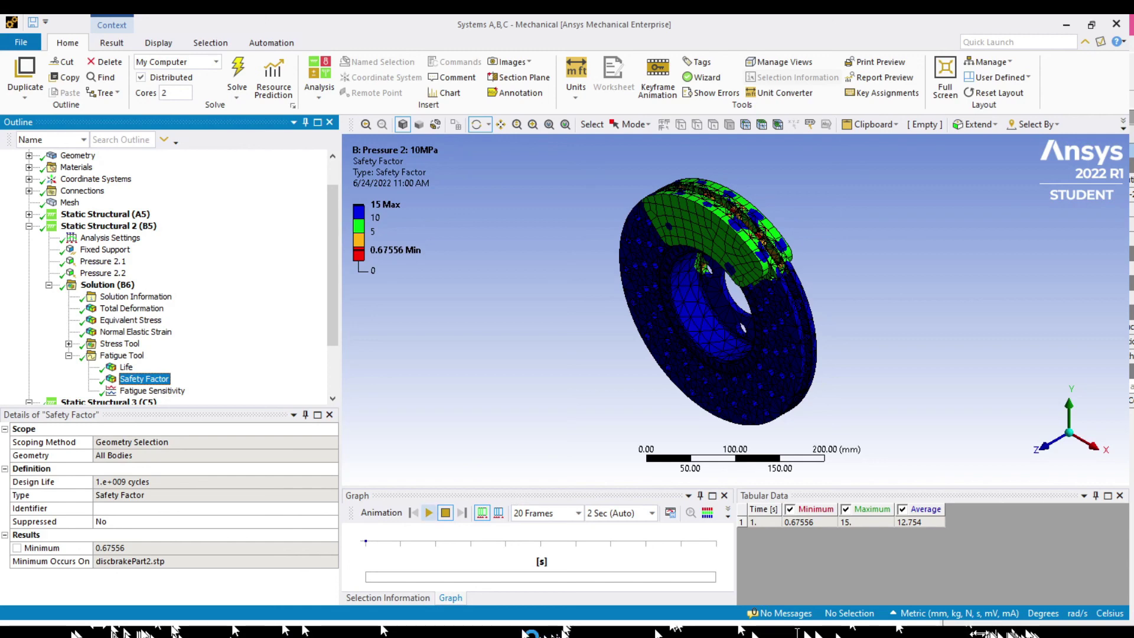
Animate the fatigue safety factor of the 10 MPa system, and display the fatigue safety factor of the 15 MPa system
click(429, 512)
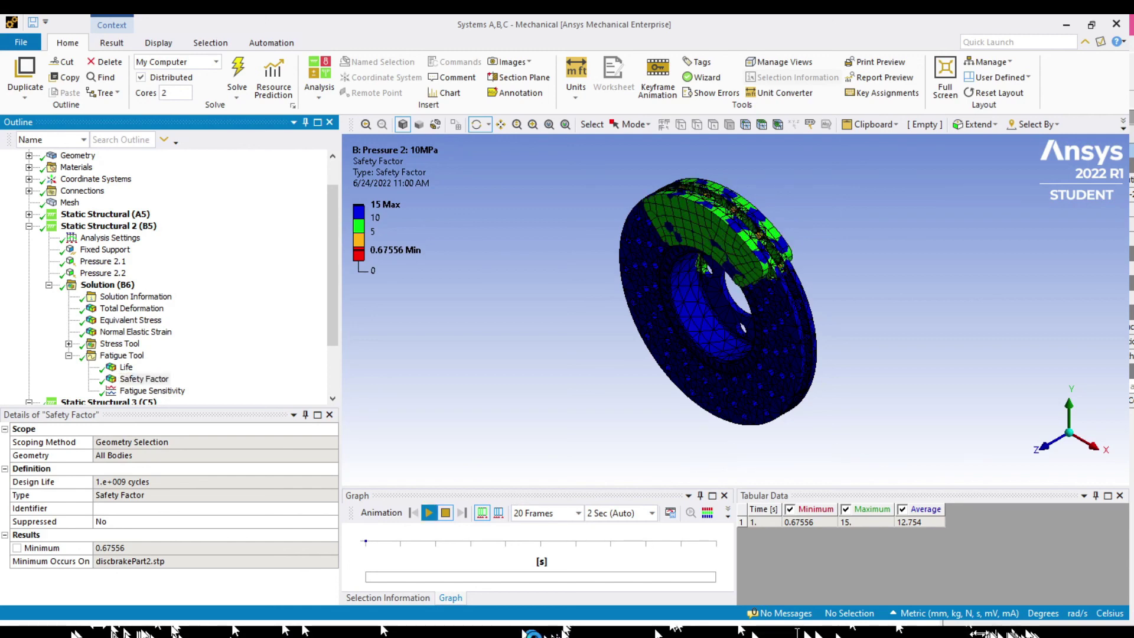
click(144, 378)
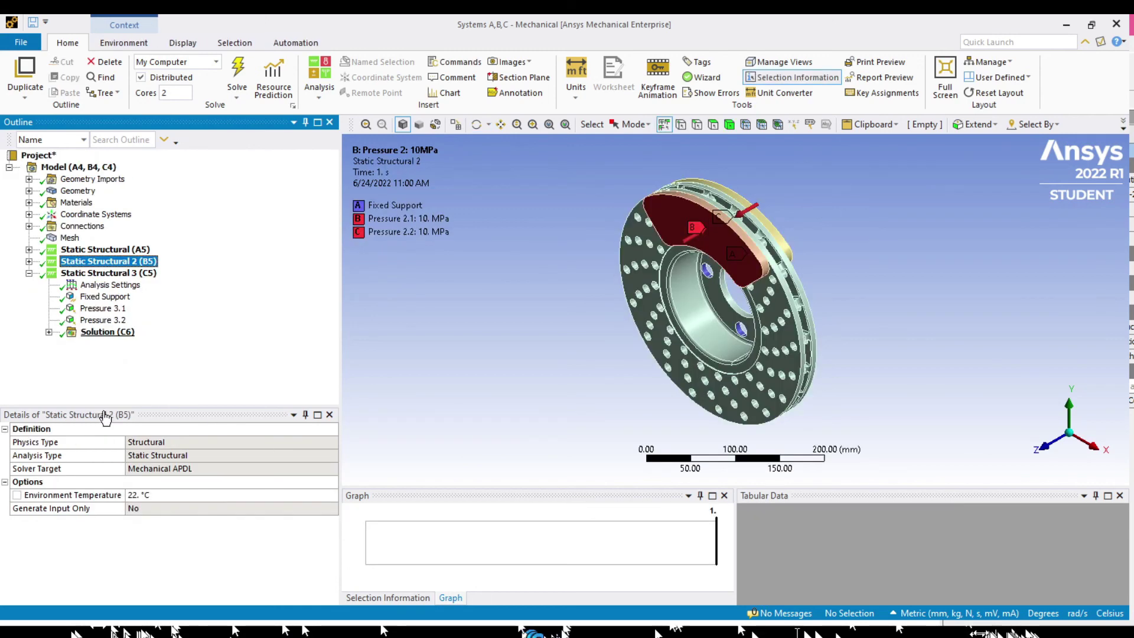
click(49, 332)
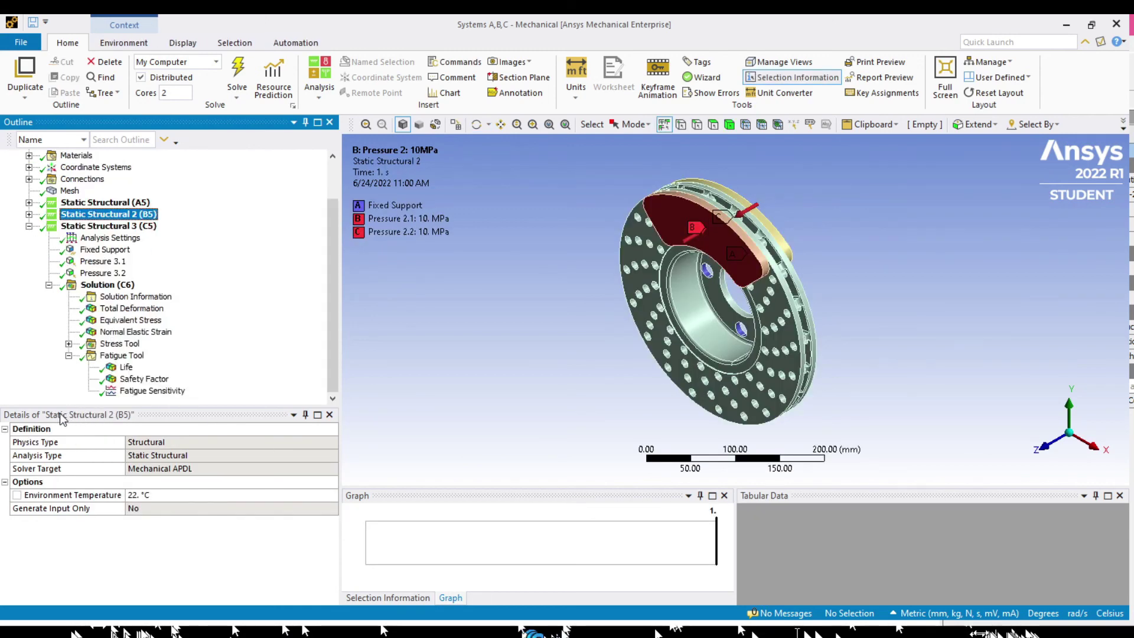
click(144, 379)
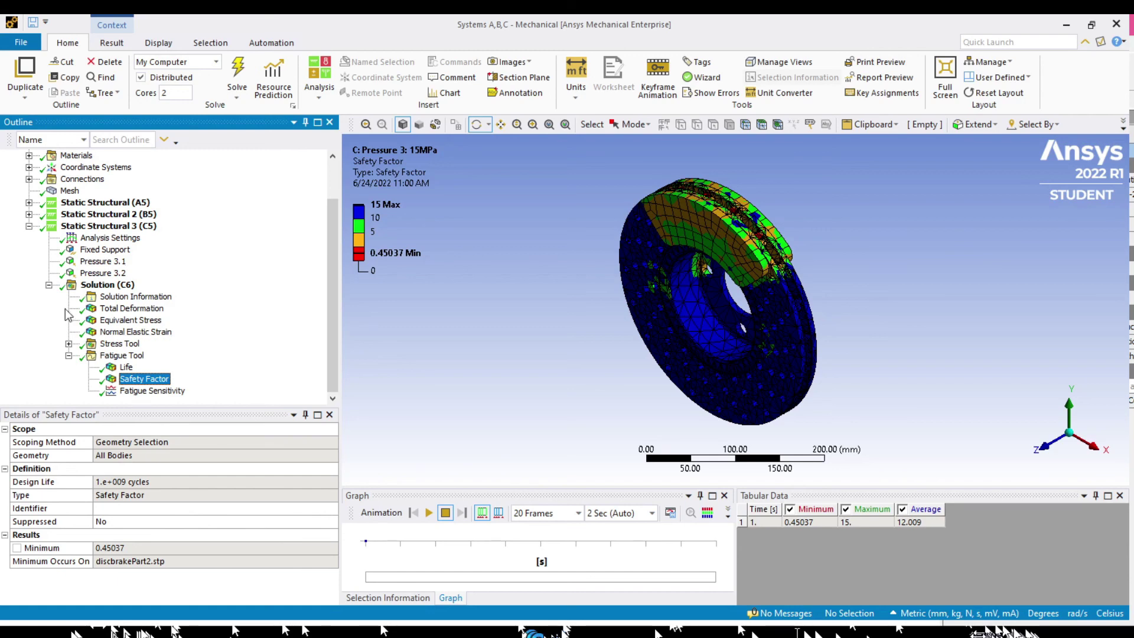
Collapse the Static Structural 3 branch in the model tree and widen the outline area
scroll(36, 279, up, 2)
click(29, 273)
drag(341, 340, 817, 350)
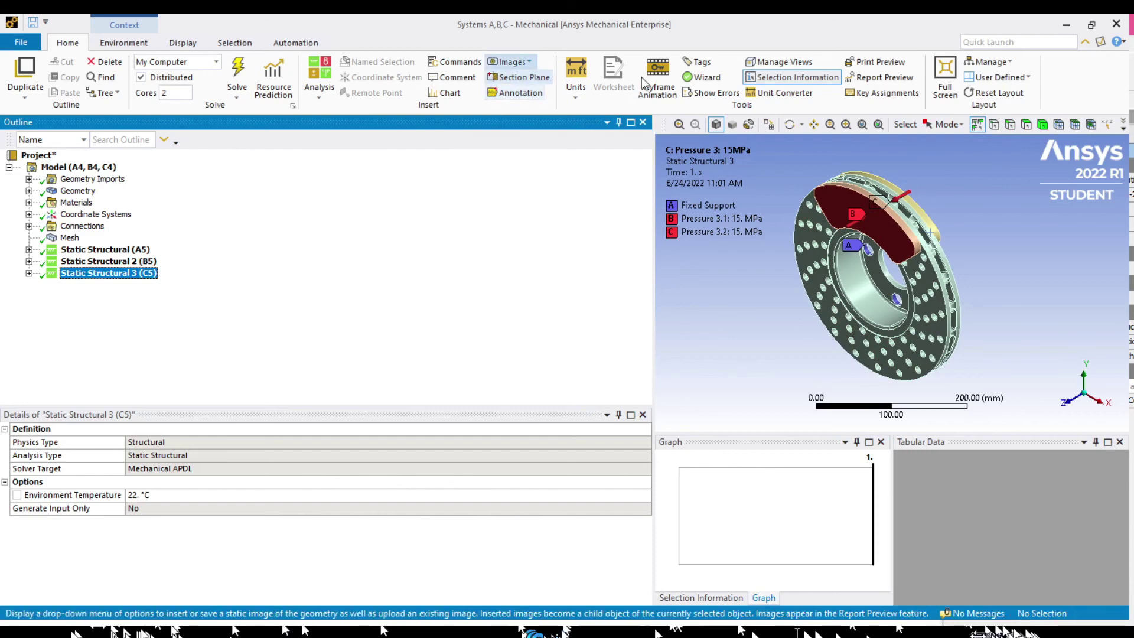
click(513, 61)
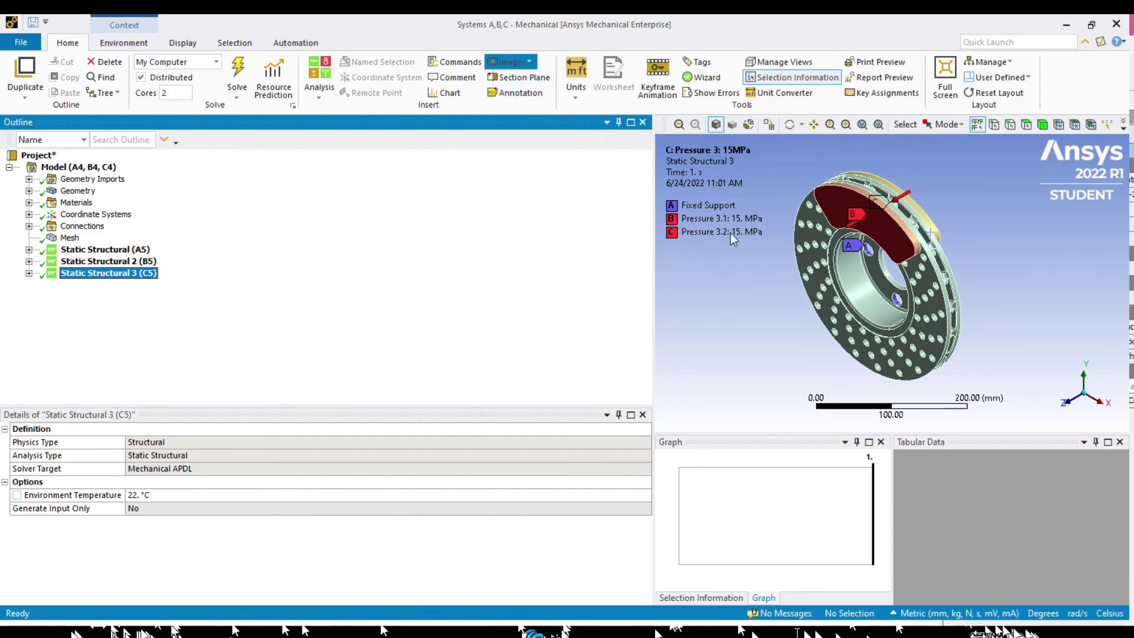